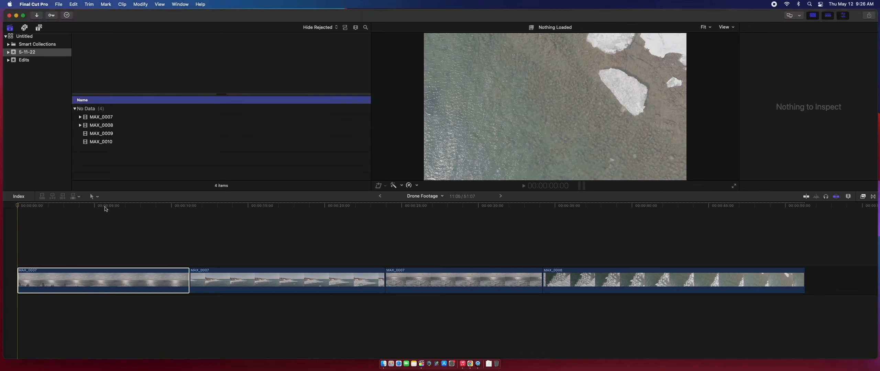
# Scrub through the Drone Footage sequence and park the playhead back at the start
pyautogui.click(95, 205)
pyautogui.moveTo(94, 205); pyautogui.dragTo(100, 228)
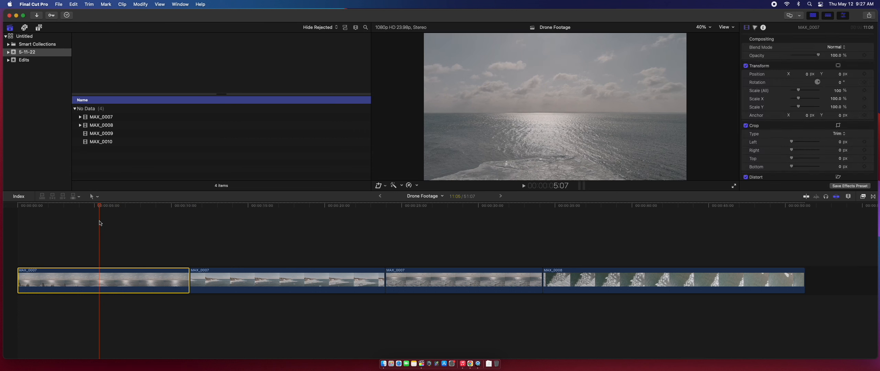
pyautogui.moveTo(98, 207); pyautogui.dragTo(19, 211)
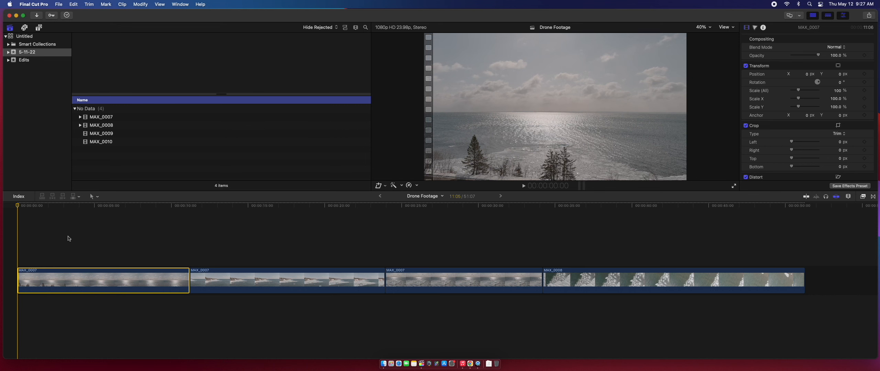
pyautogui.click(78, 219)
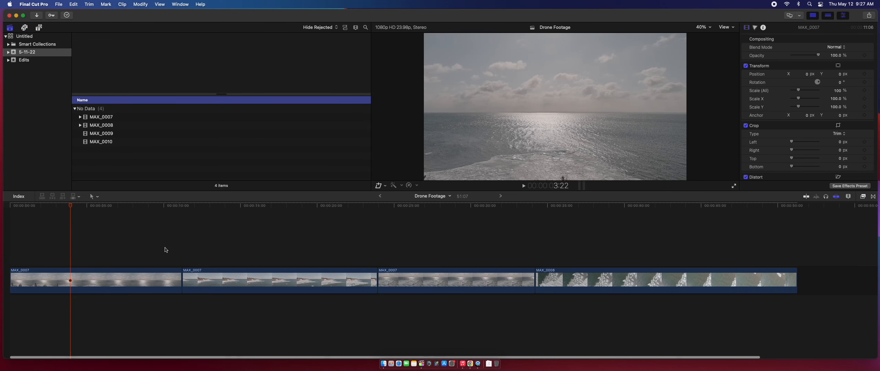
# Ripple-trim the first MAX_0007 clip's end edge so Drone Footage runs 46:14
pyautogui.hscroll(-2, 167, 249)
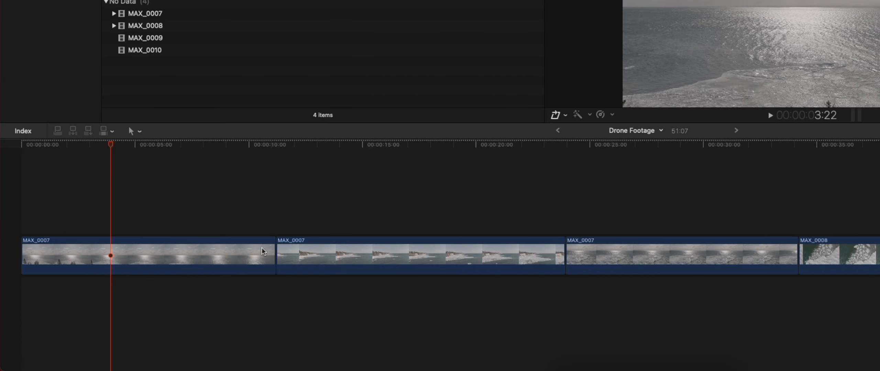
pyautogui.moveTo(272, 246); pyautogui.dragTo(126, 246)
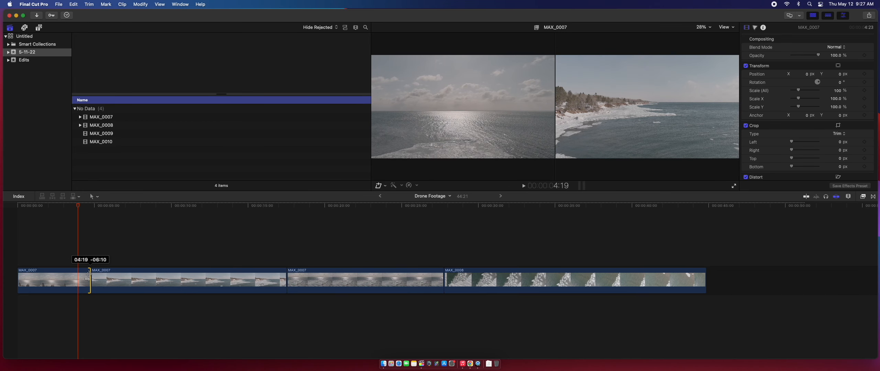
pyautogui.moveTo(88, 275)
pyautogui.mouseDown()
pyautogui.moveTo(133, 275)
pyautogui.moveTo(92, 275)
pyautogui.moveTo(113, 275)
pyautogui.moveTo(102, 276)
pyautogui.mouseUp()
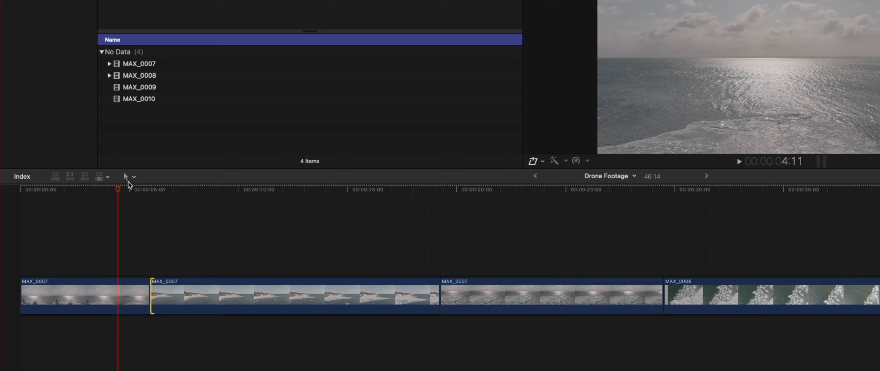
# With the Trim tool, slip the first MAX_0007 clip's footage by +00:04
pyautogui.click(134, 177)
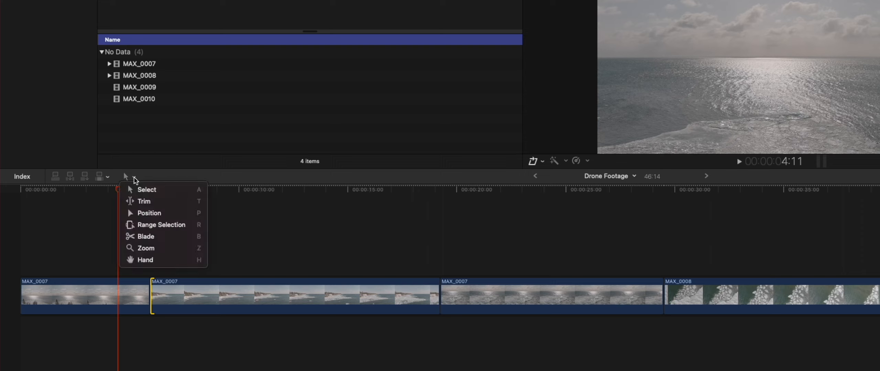
pyautogui.click(144, 201)
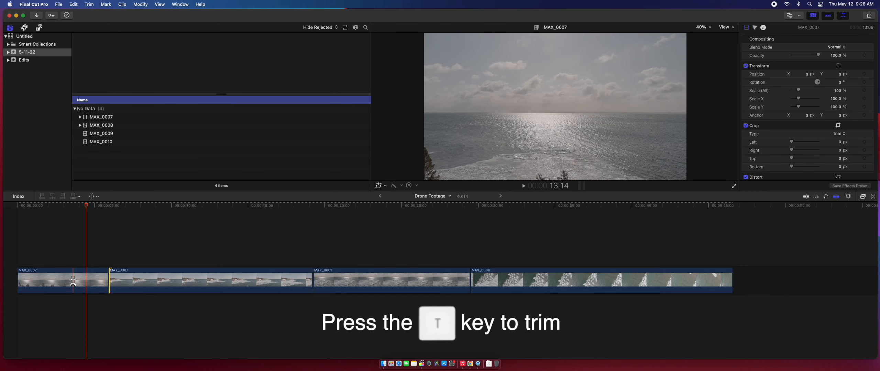
pyautogui.moveTo(73, 280); pyautogui.dragTo(76, 280)
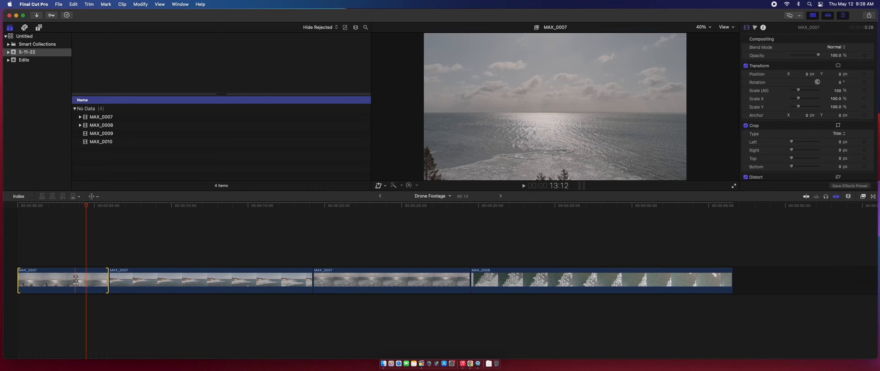
pyautogui.click(93, 196)
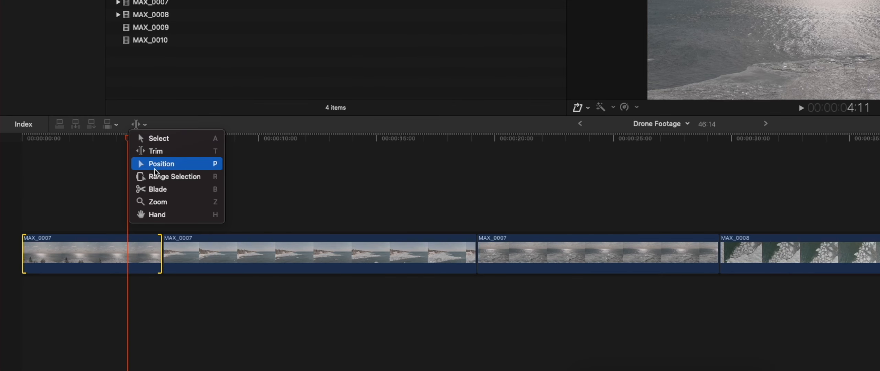
# Blade the first MAX_0007 clip near the four-second mark, then move the playhead back to about 2 seconds
pyautogui.click(187, 190)
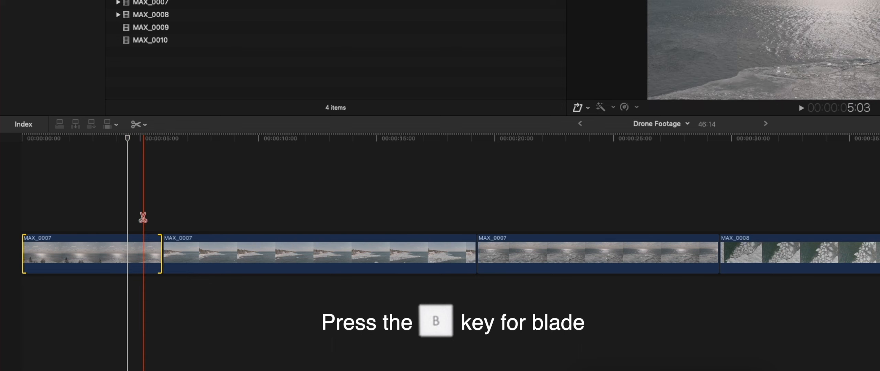
pyautogui.click(127, 253)
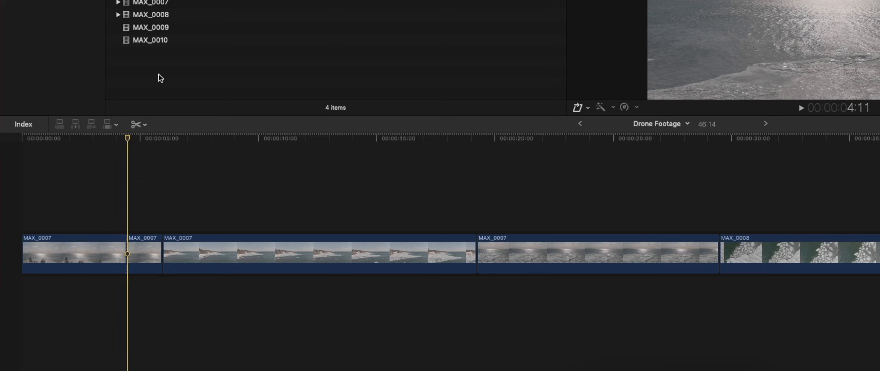
pyautogui.moveTo(127, 139); pyautogui.dragTo(79, 140)
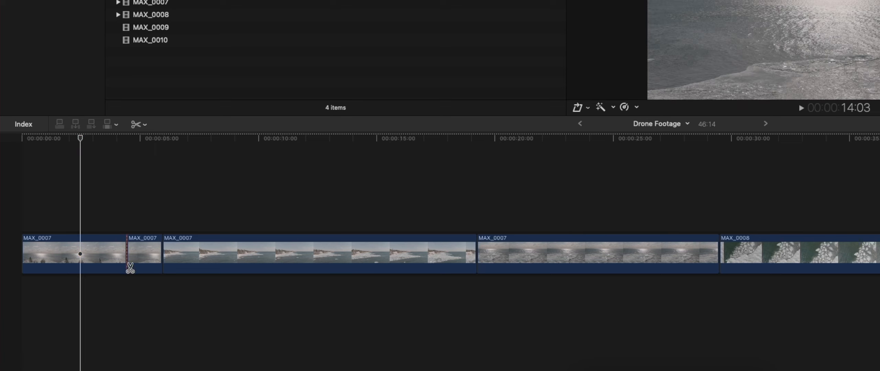
# Select the short MAX_0007 piece, try deleting, lifting and moving it with undo, then replace it with a gap
pyautogui.press('a')
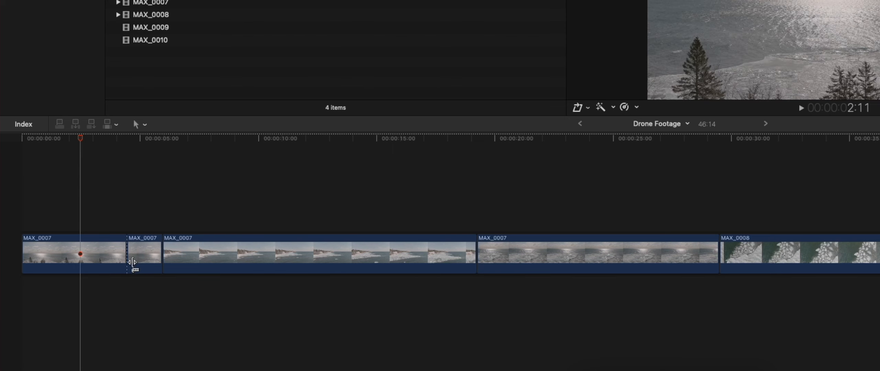
pyautogui.click(150, 256)
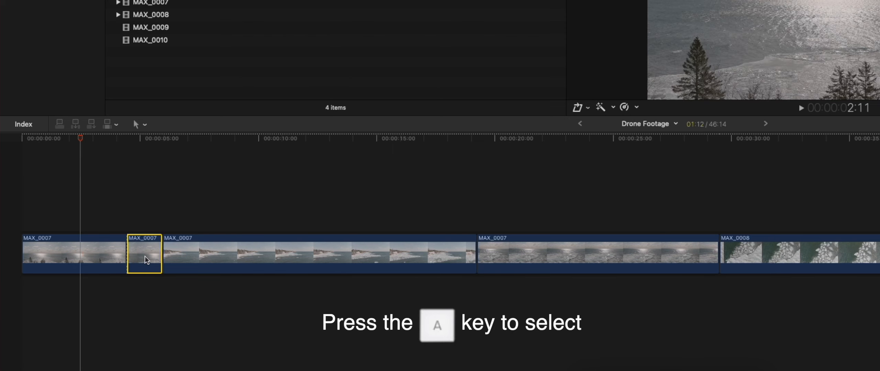
pyautogui.press('Delete')
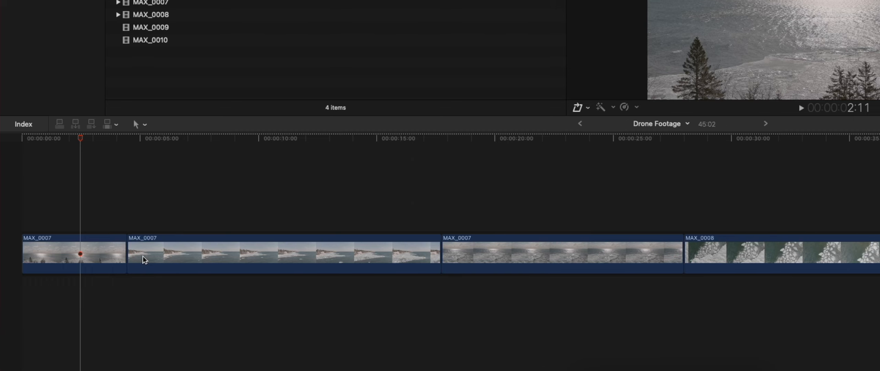
pyautogui.press('super+z')
pyautogui.moveTo(144, 259); pyautogui.dragTo(218, 202)
pyautogui.press('super+z')
pyautogui.moveTo(152, 259); pyautogui.dragTo(423, 259)
pyautogui.press('super+z')
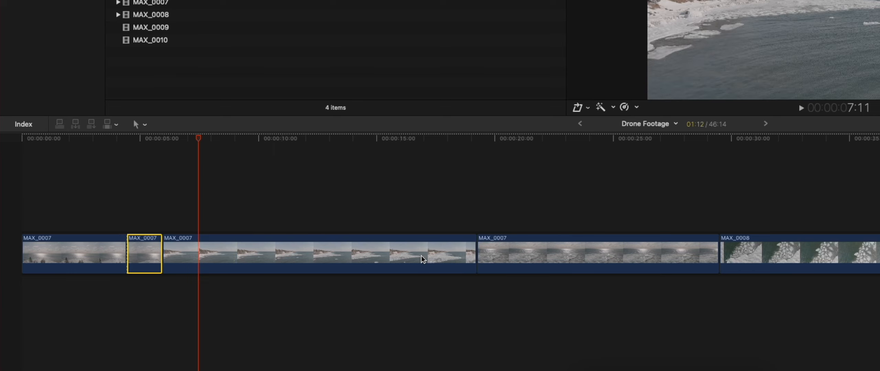
pyautogui.hotkey('shift', 'Delete')
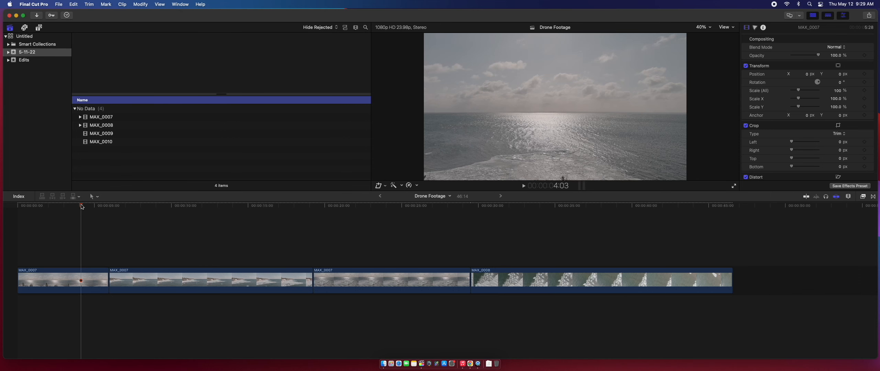
# Set in and out points marking a 05:05 range from the playhead to about 7 seconds
pyautogui.press('i')
pyautogui.moveTo(82, 207); pyautogui.dragTo(161, 212)
pyautogui.press('o')
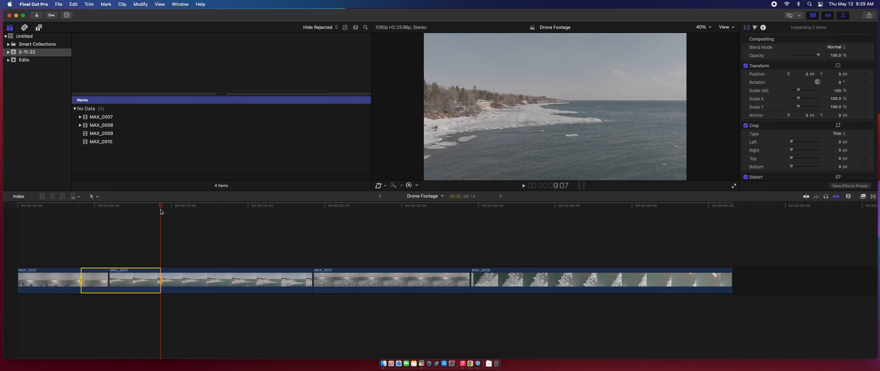
# Delete the marked 05:05 range, undo it, and switch to the Range Selection tool
pyautogui.press('BackSpace')
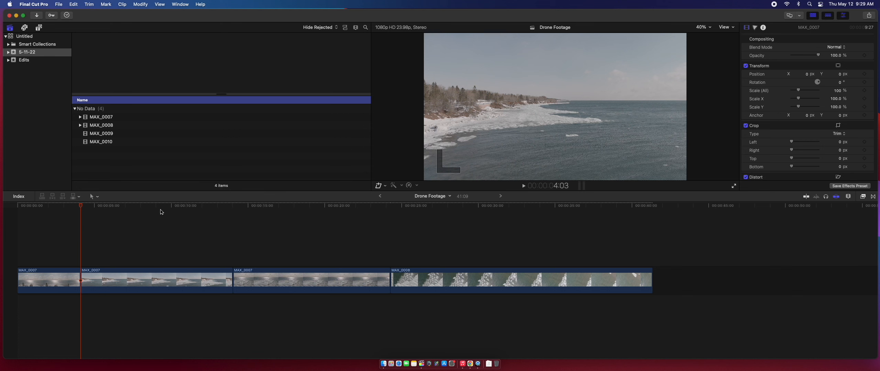
pyautogui.press('super+z')
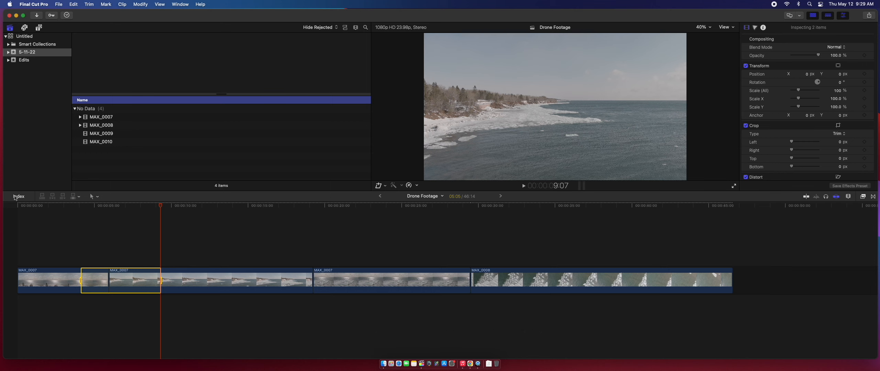
pyautogui.click(93, 196)
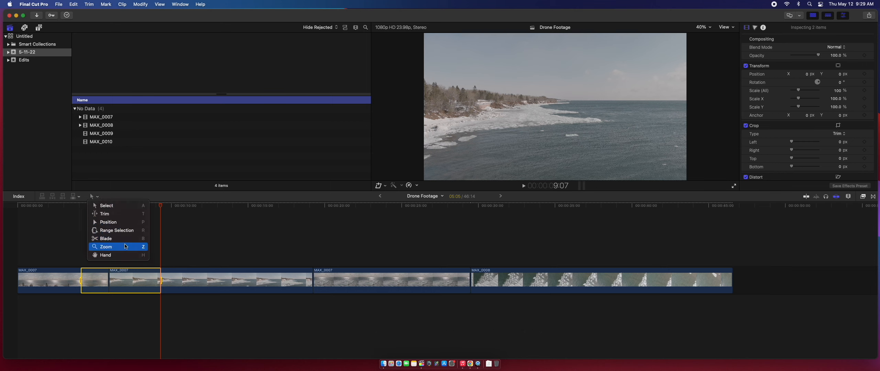
pyautogui.click(117, 231)
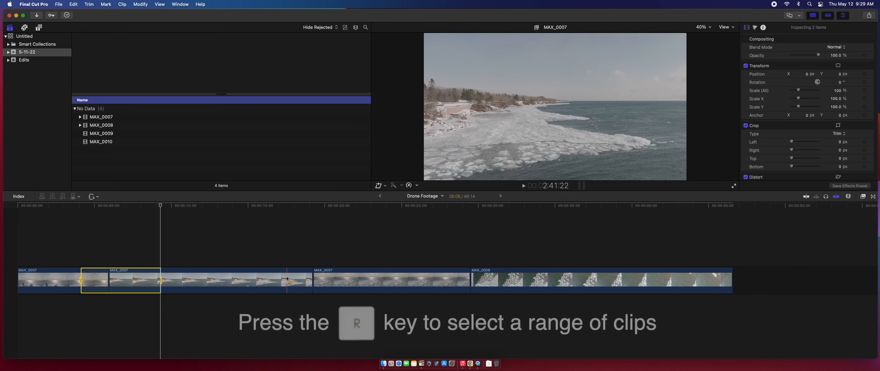
# Select a range across two MAX_0007 clips, delete it, undo, and clear the selection
pyautogui.moveTo(277, 279); pyautogui.dragTo(394, 278)
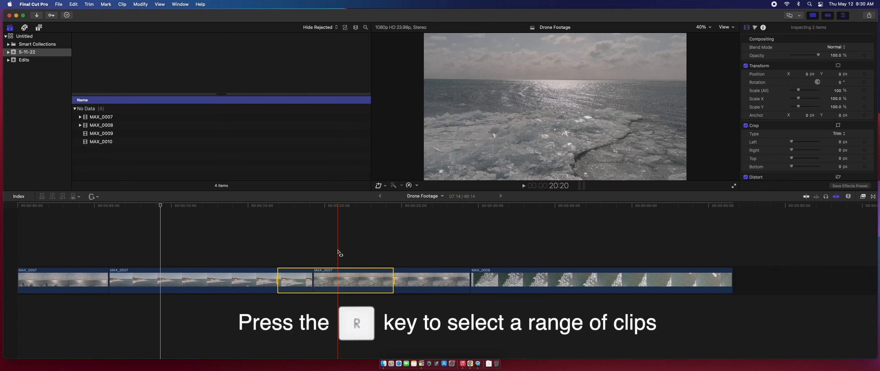
pyautogui.press('Delete')
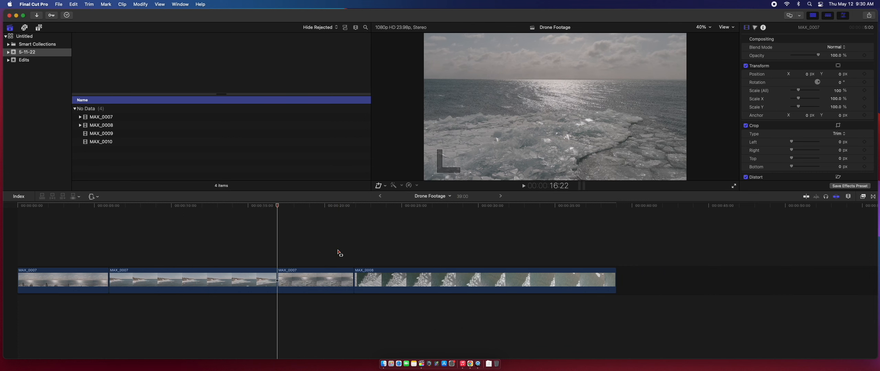
pyautogui.press('super+z')
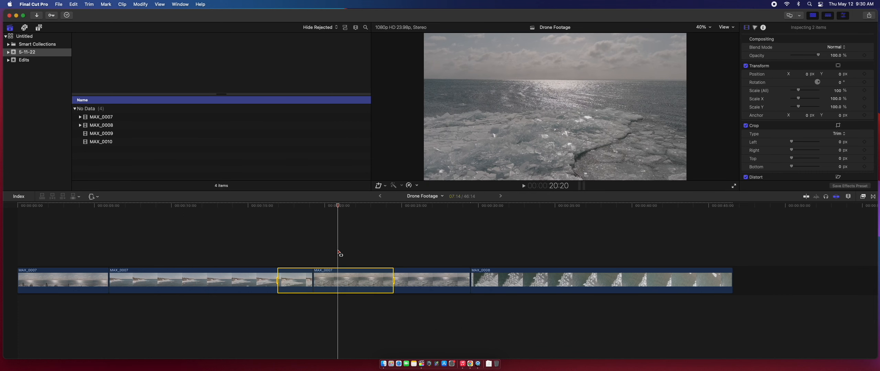
pyautogui.click(240, 243)
pyautogui.click(93, 198)
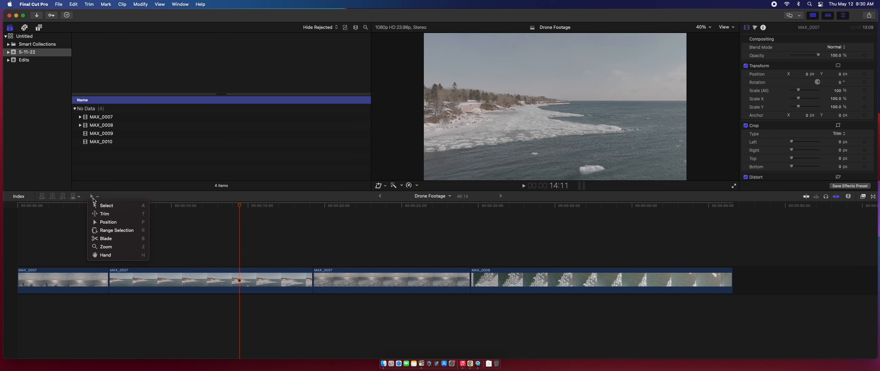
# Marquee-zoom into the first eight seconds with the Zoom tool, then Shift+Z to fit all four clips
pyautogui.click(94, 198)
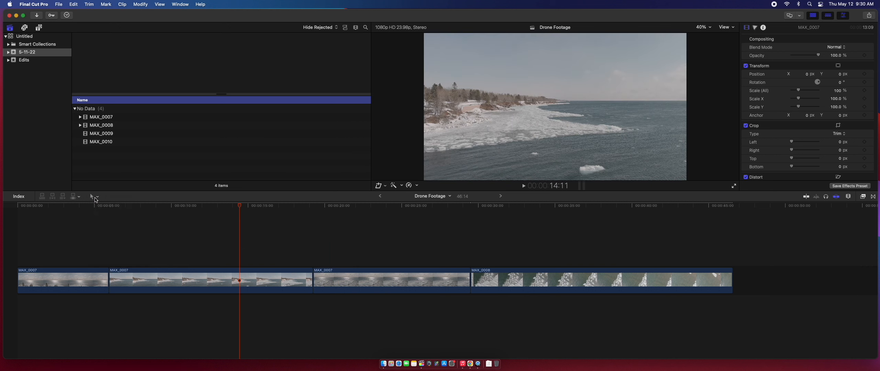
pyautogui.click(95, 197)
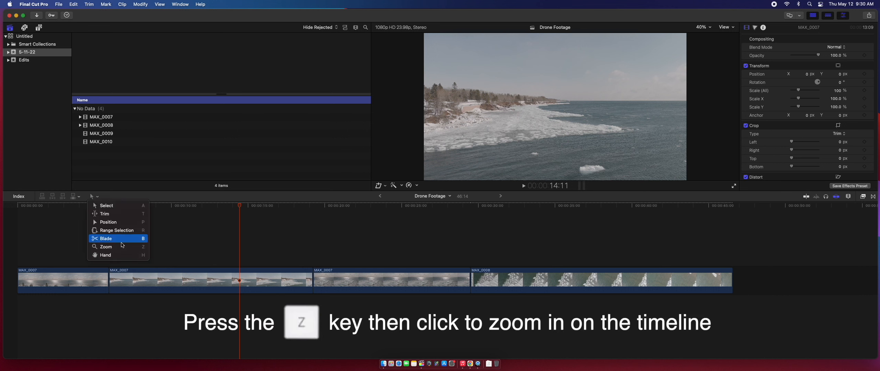
pyautogui.click(106, 246)
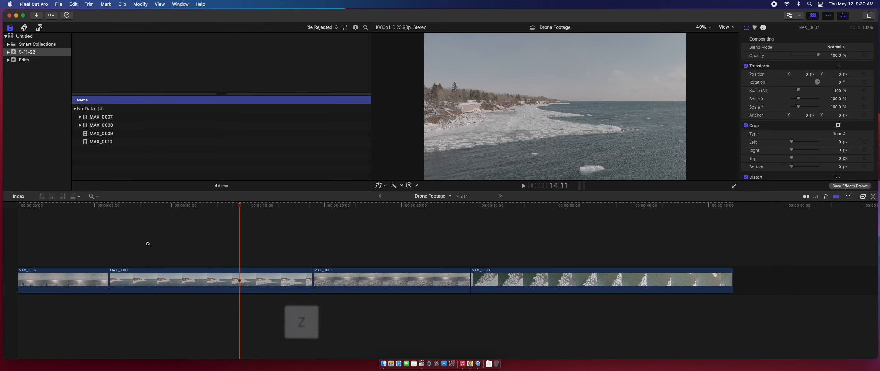
pyautogui.moveTo(141, 213); pyautogui.dragTo(16, 348)
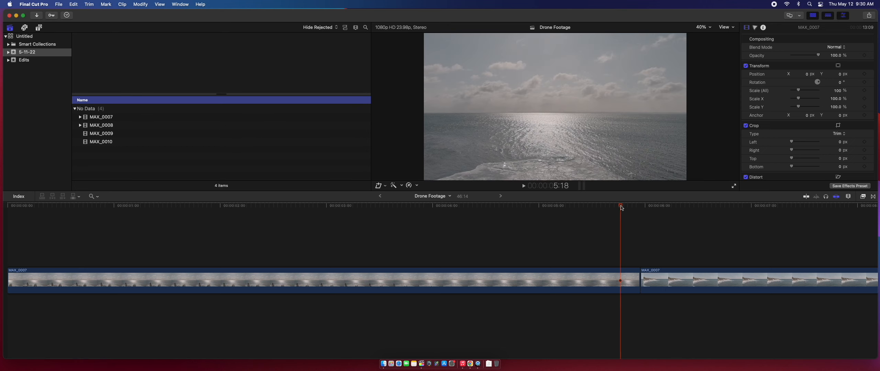
pyautogui.hotkey('shift', 'z')
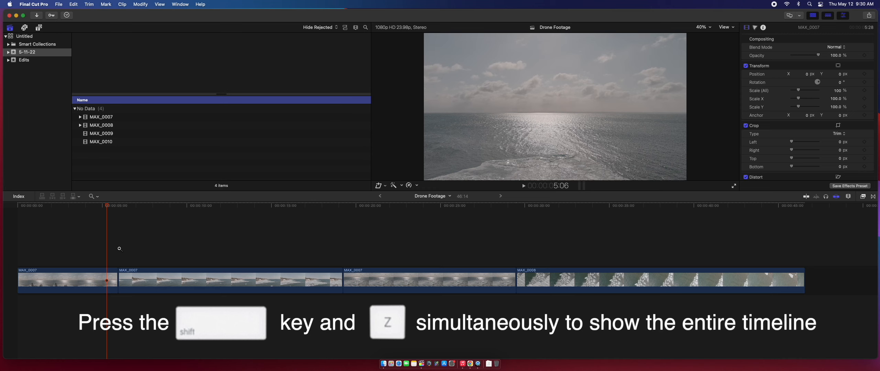
# Zoom in three steps around the playhead, then fit the whole project in view
pyautogui.click(119, 249)
pyautogui.click(120, 248)
pyautogui.click(119, 249)
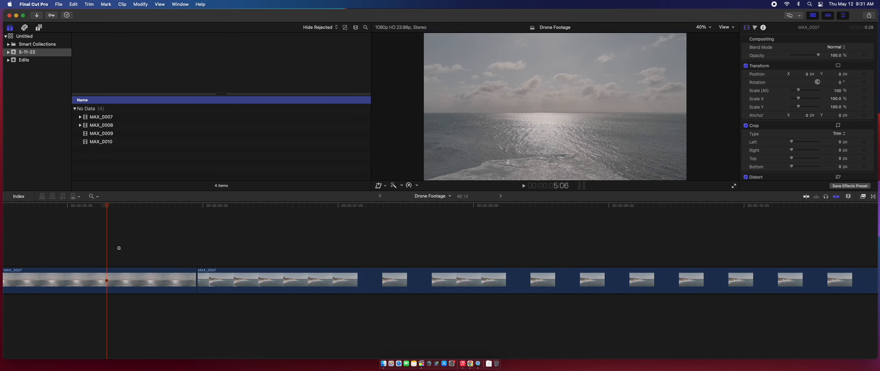
pyautogui.hotkey('shift', 'z')
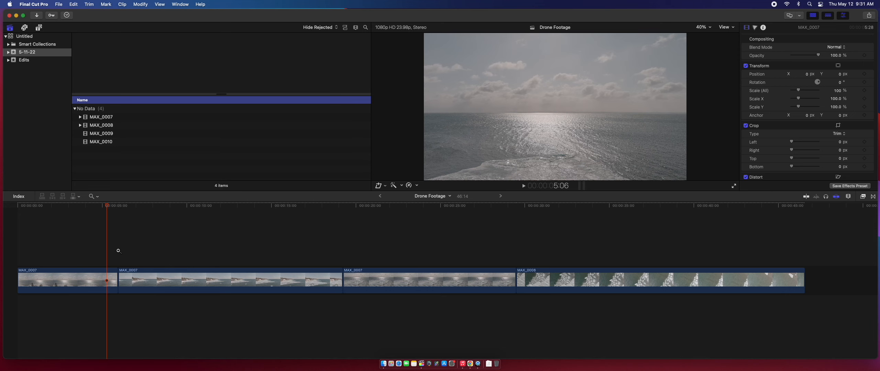
# Marquee-zoom around the playhead, zoom out past the project end, then zoom back in one step
pyautogui.moveTo(79, 223); pyautogui.dragTo(128, 271)
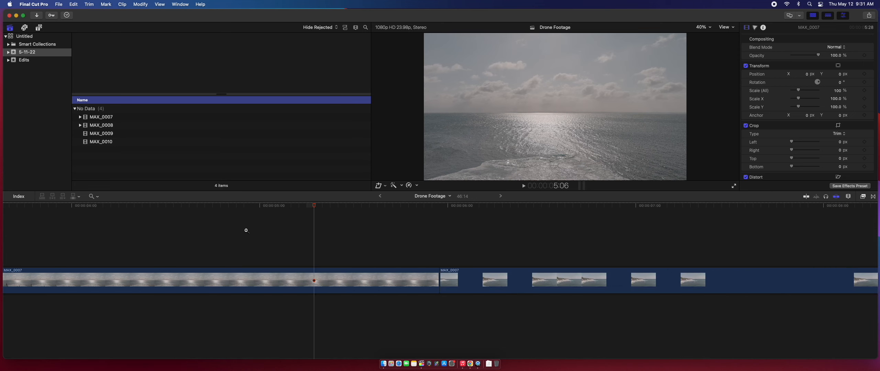
pyautogui.keyDown('alt'); pyautogui.click(307, 242); pyautogui.keyUp('alt')
pyautogui.keyDown('alt'); pyautogui.click(304, 244); pyautogui.keyUp('alt')
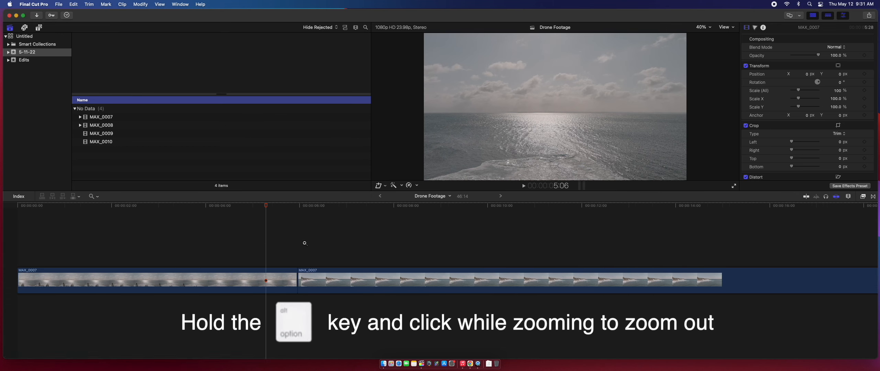
pyautogui.keyDown('alt'); pyautogui.click(302, 244); pyautogui.keyUp('alt')
pyautogui.keyDown('alt'); pyautogui.click(168, 244); pyautogui.keyUp('alt')
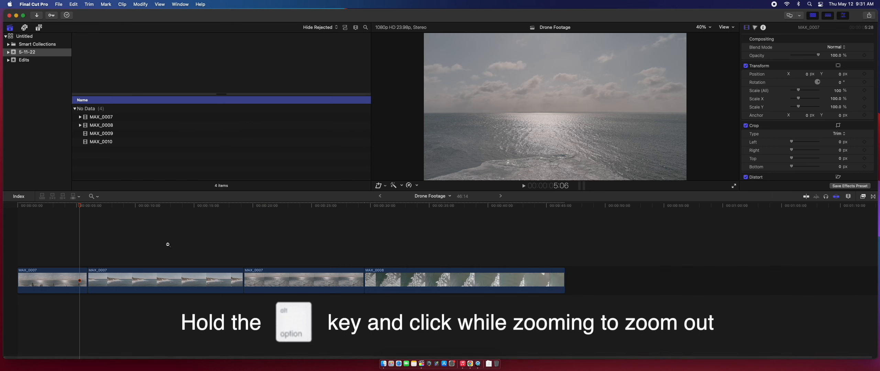
pyautogui.click(168, 245)
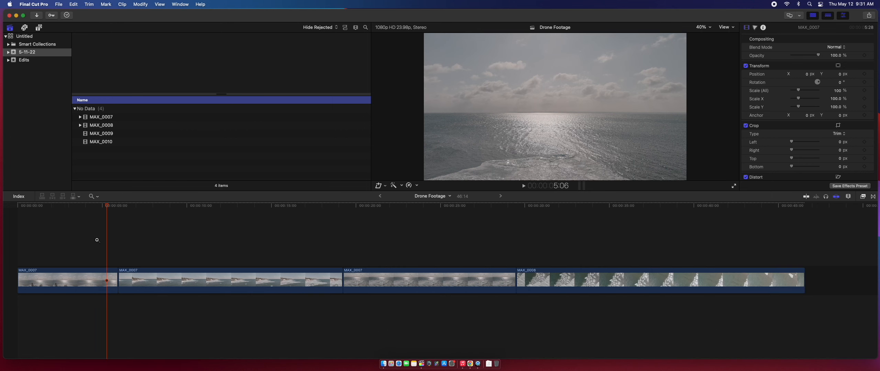
# Magnify a short region, fit the project back, and with Select scrub into the second MAX_0007 clip
pyautogui.moveTo(76, 229); pyautogui.dragTo(243, 341)
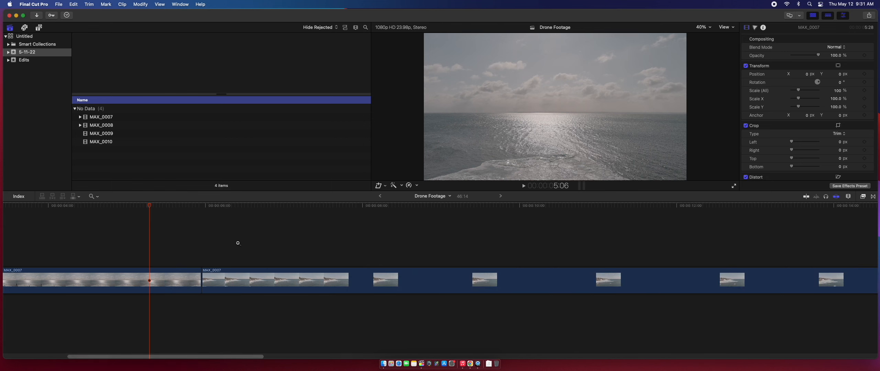
pyautogui.hotkey('shift', 'z')
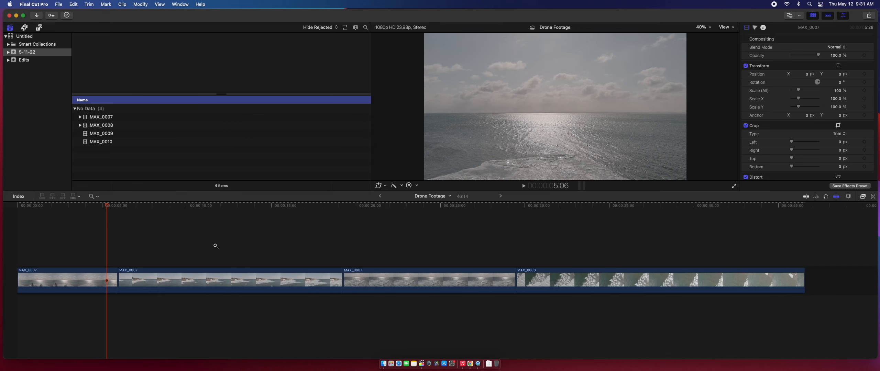
pyautogui.press('a')
pyautogui.moveTo(240, 205); pyautogui.dragTo(310, 255)
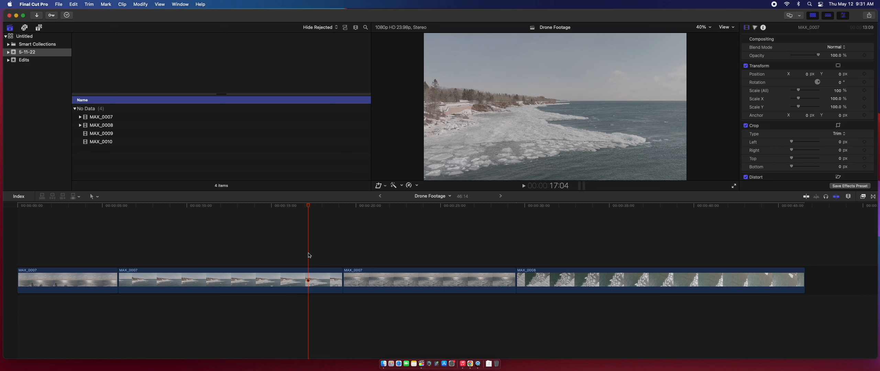
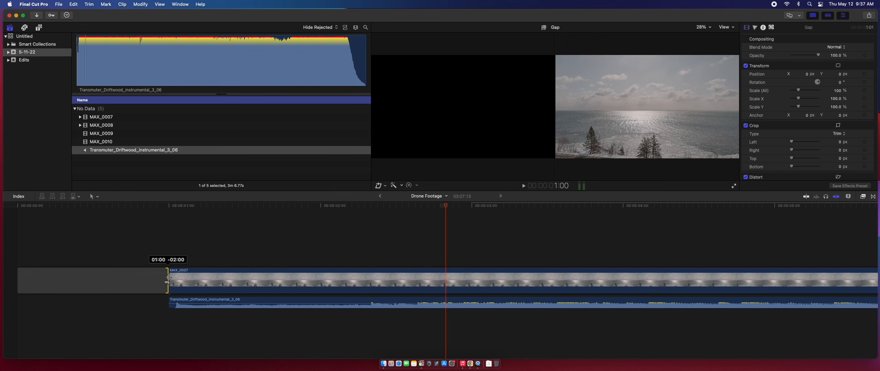
# Move the Driftwood music to the start of the timeline and trim MAX_0007's start
pyautogui.click(171, 207)
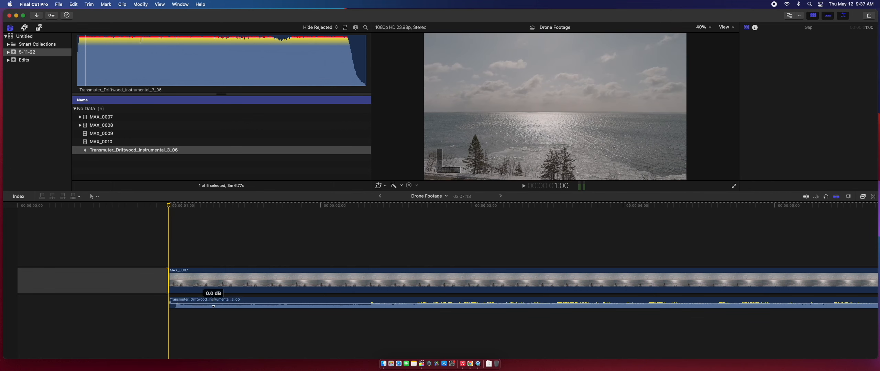
pyautogui.moveTo(218, 304); pyautogui.dragTo(68, 308)
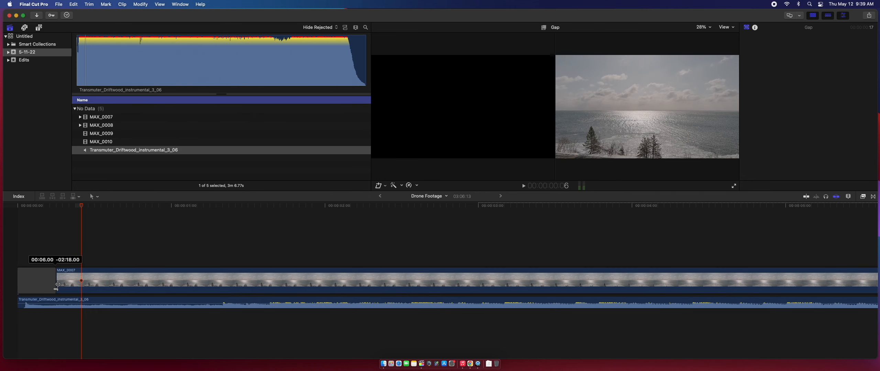
pyautogui.moveTo(57, 281); pyautogui.dragTo(78, 281)
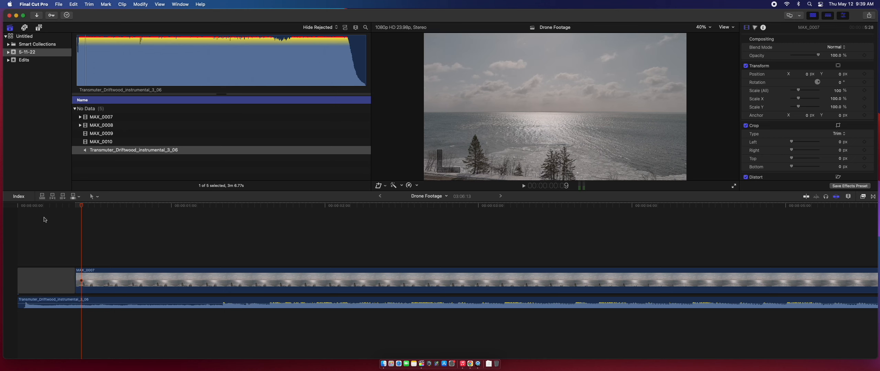
# Widen the black gap before MAX_0007, replay the opening, and select MAX_0007's start edit point
pyautogui.moveTo(43, 206); pyautogui.dragTo(18, 211)
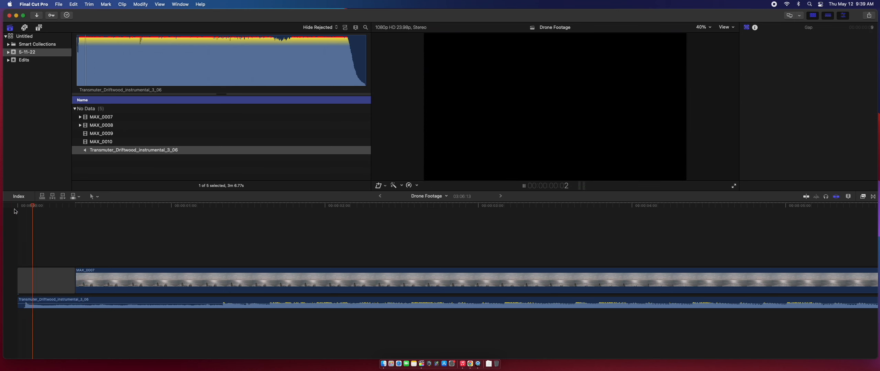
pyautogui.press('space')
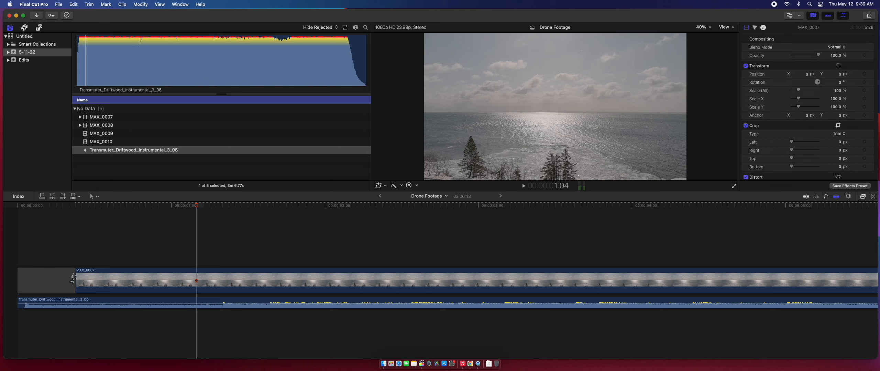
pyautogui.moveTo(74, 275); pyautogui.dragTo(126, 275)
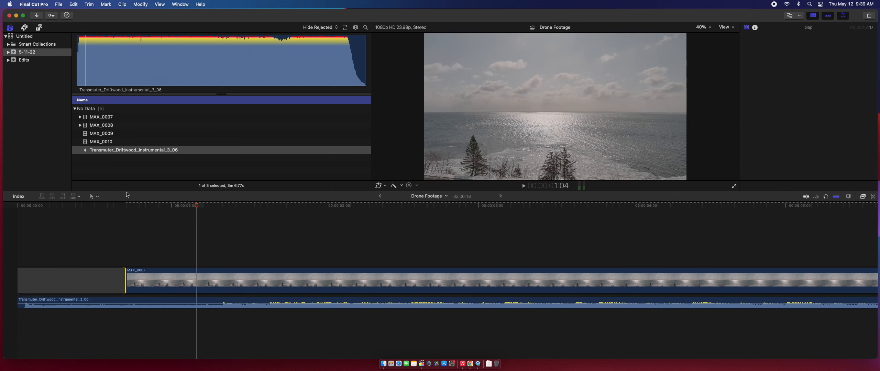
pyautogui.click(18, 206)
pyautogui.press('space')
pyautogui.press('space')
pyautogui.click(193, 292)
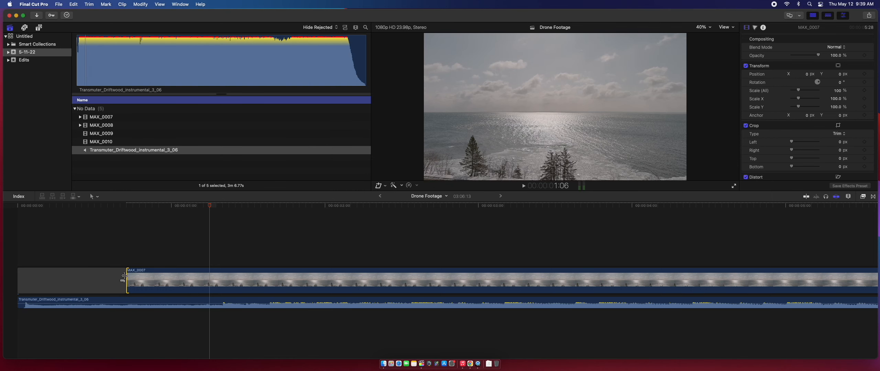
# Add a Cross Dissolve at MAX_0007's start with Cmd+T, review the fade from black, and nudge the opening edit
pyautogui.press('super+t')
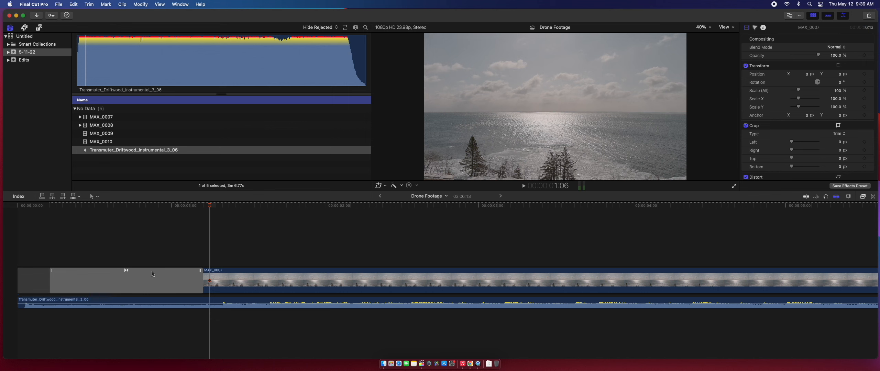
pyautogui.moveTo(124, 204); pyautogui.dragTo(202, 208)
pyautogui.click(175, 279)
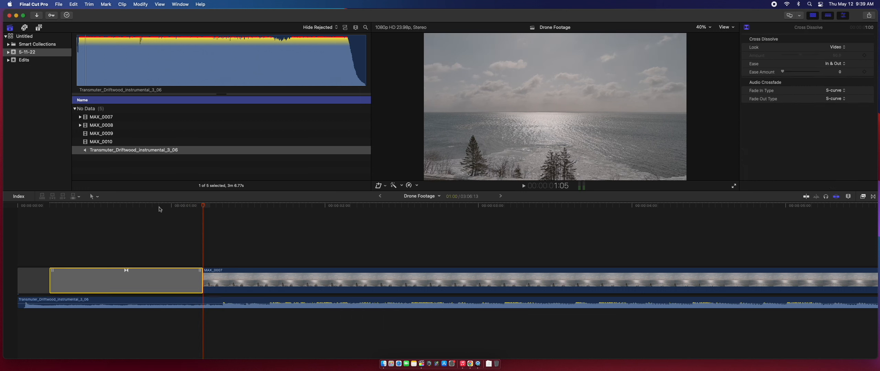
pyautogui.moveTo(159, 209); pyautogui.dragTo(4, 220)
pyautogui.press('space')
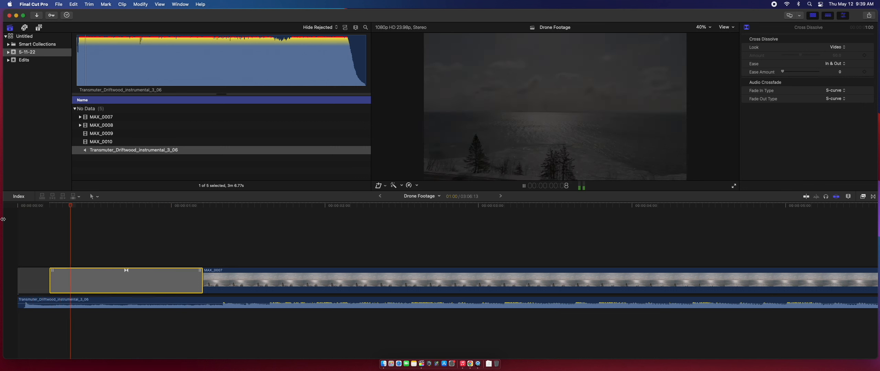
pyautogui.press('space')
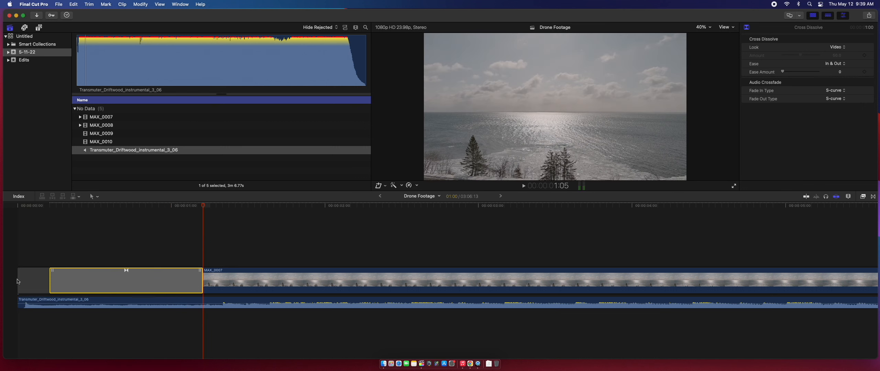
pyautogui.moveTo(20, 279); pyautogui.dragTo(73, 302)
# Shift the music clip a couple of frames later and replay the opening
pyautogui.click(50, 207)
pyautogui.press('space')
pyautogui.press('space')
pyautogui.click(23, 208)
pyautogui.press('space')
pyautogui.press('space')
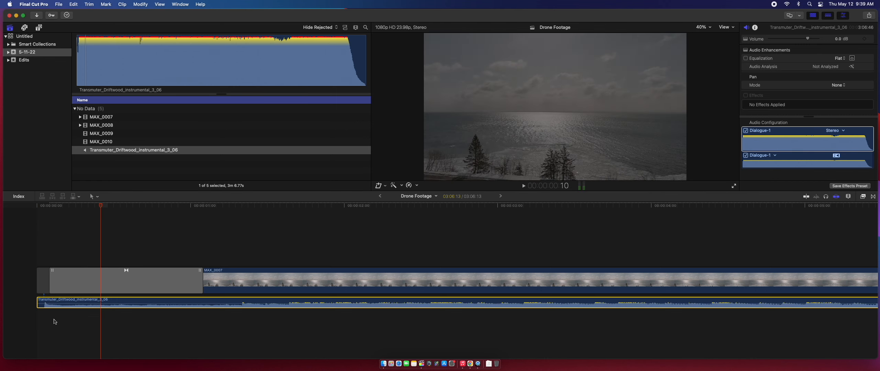
pyautogui.moveTo(54, 302); pyautogui.dragTo(61, 302)
pyautogui.click(27, 208)
pyautogui.press('space')
pyautogui.press('space')
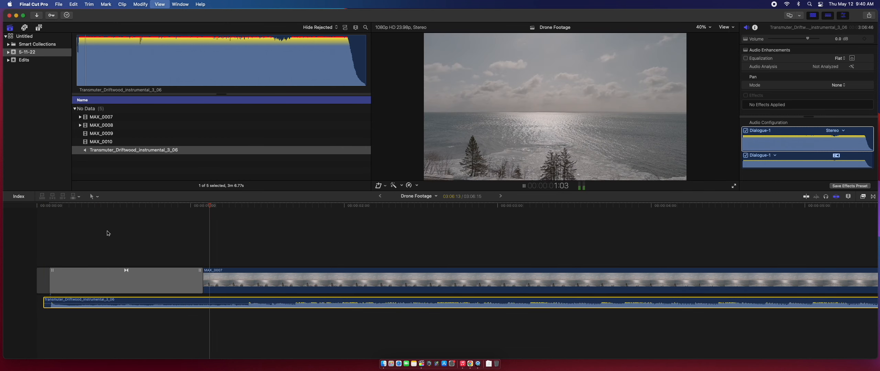
pyautogui.press('space')
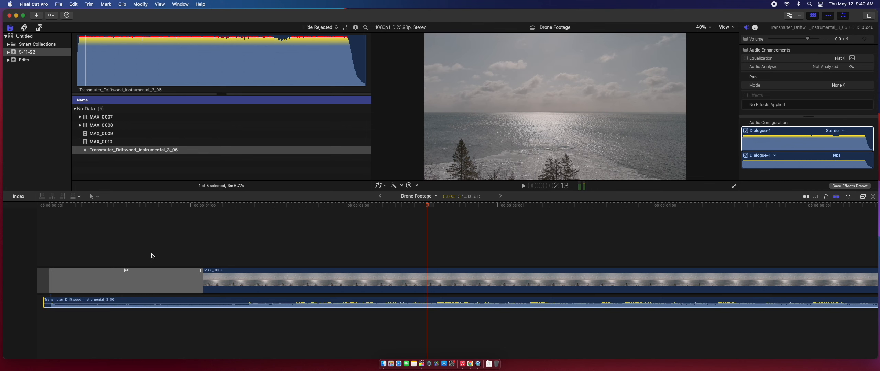
# Skim back and forth through the fade-in to check timing, then select the cross dissolve
pyautogui.moveTo(92, 207); pyautogui.dragTo(56, 226)
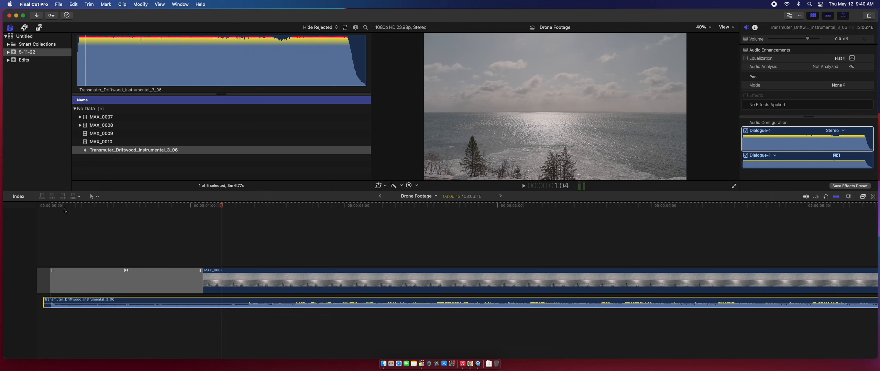
pyautogui.moveTo(131, 207)
pyautogui.mouseDown()
pyautogui.moveTo(112, 209)
pyautogui.moveTo(147, 210)
pyautogui.mouseUp()
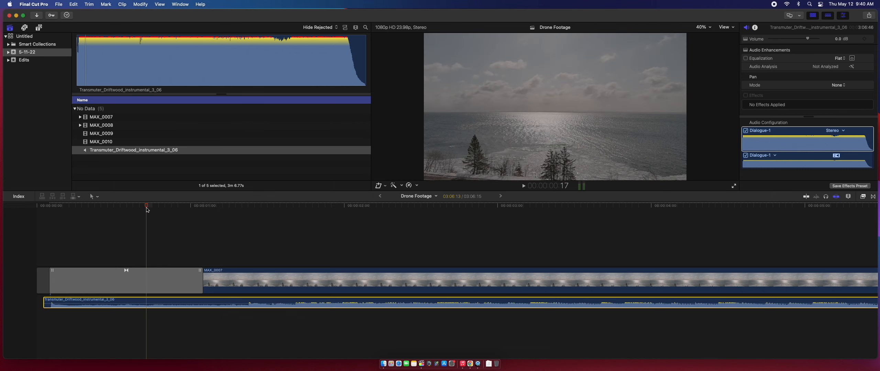
pyautogui.moveTo(147, 210); pyautogui.dragTo(199, 217)
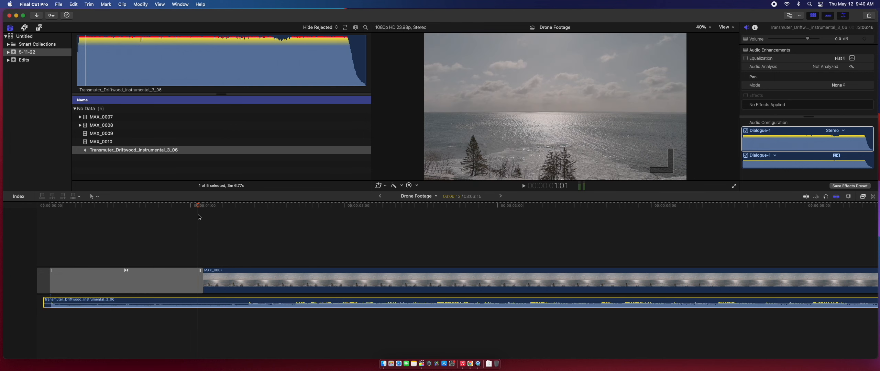
pyautogui.moveTo(201, 213); pyautogui.dragTo(138, 211)
pyautogui.click(147, 276)
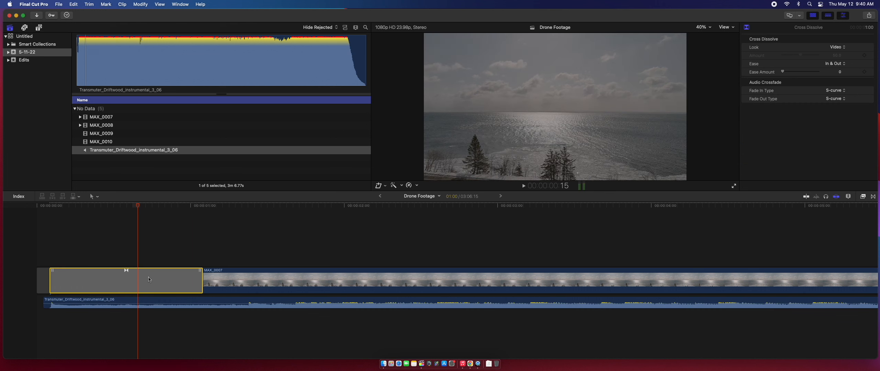
pyautogui.rightClick(149, 280)
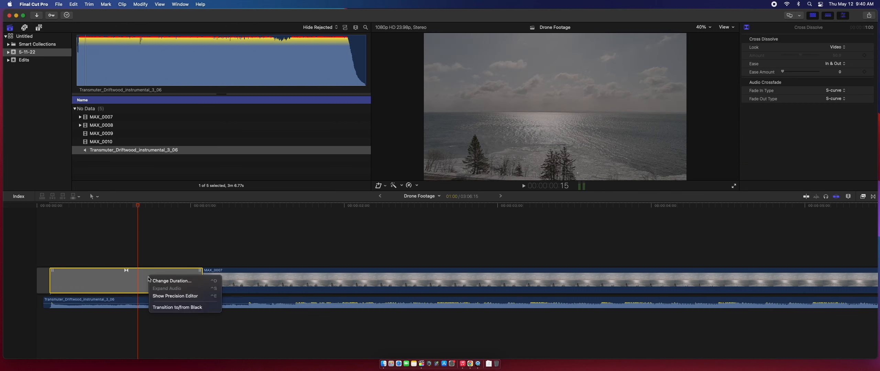
pyautogui.click(185, 281)
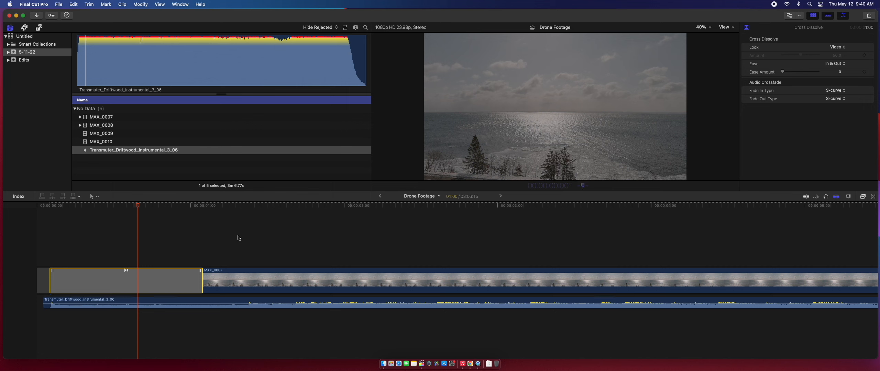
pyautogui.click(188, 232)
pyautogui.press('space')
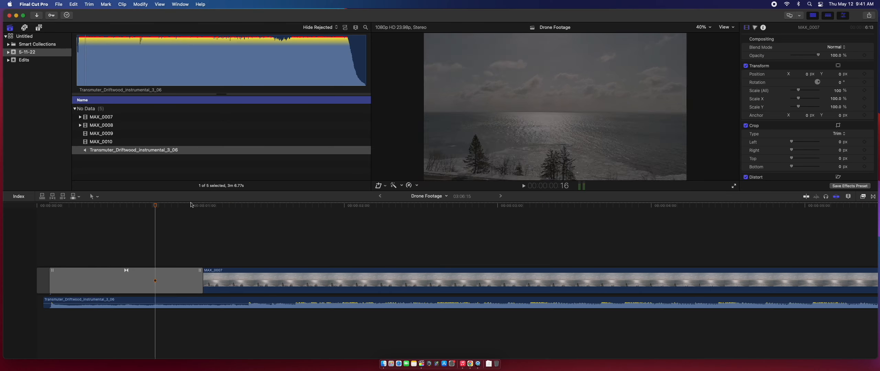
# Preview MAX_0007's footage and slip its contents by two seconds with the Trim tool
pyautogui.click(44, 207)
pyautogui.press('space')
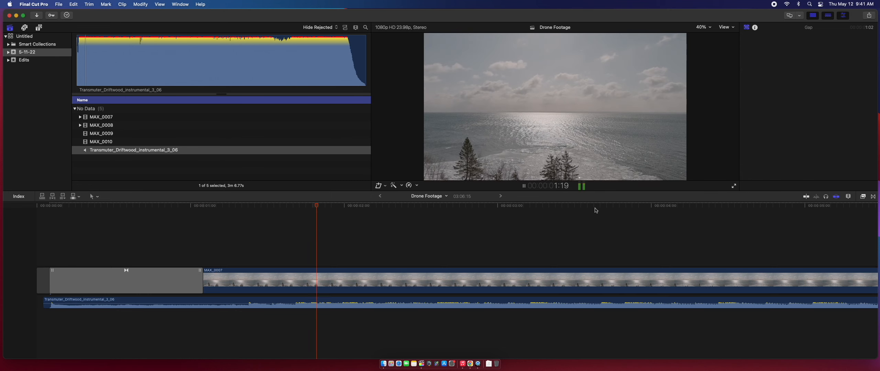
pyautogui.press('space')
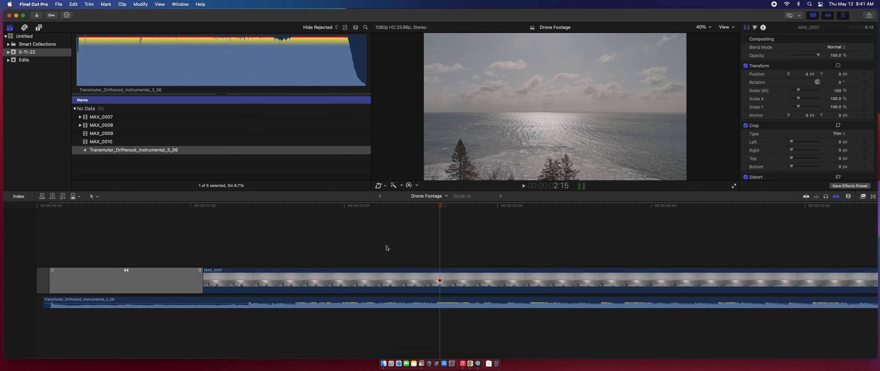
pyautogui.moveTo(373, 204); pyautogui.dragTo(429, 218)
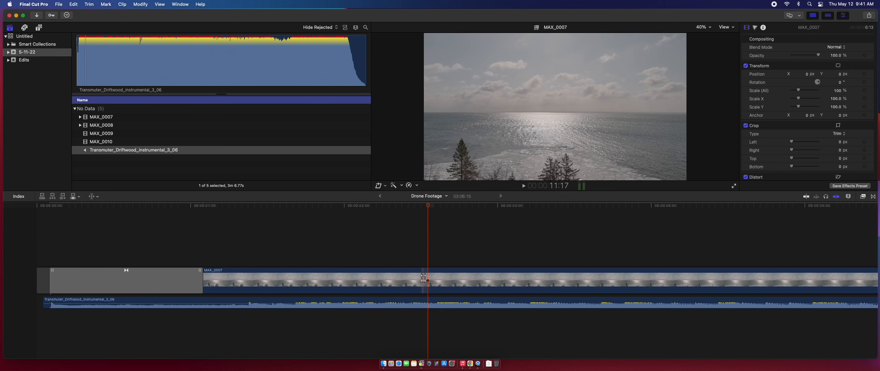
pyautogui.moveTo(414, 280); pyautogui.dragTo(395, 281)
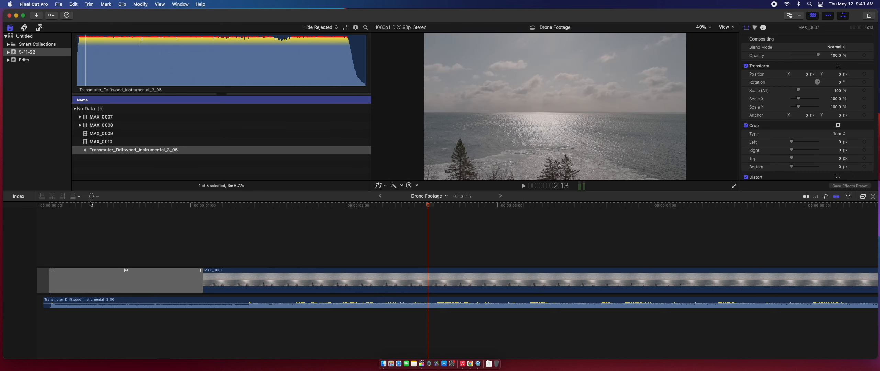
pyautogui.moveTo(84, 205); pyautogui.dragTo(229, 205)
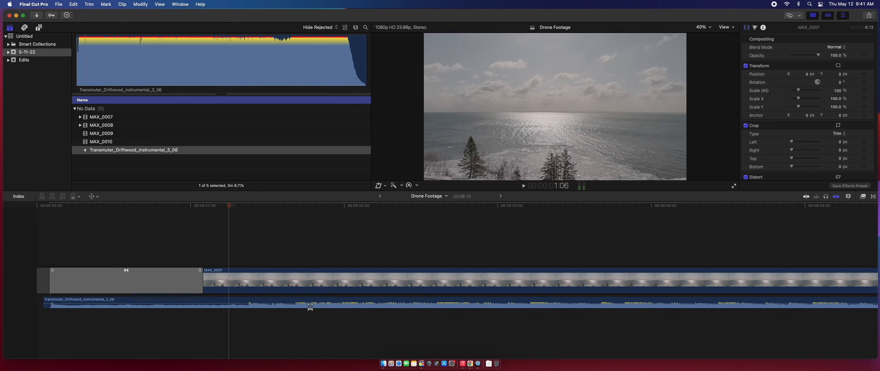
pyautogui.moveTo(308, 283); pyautogui.dragTo(292, 282)
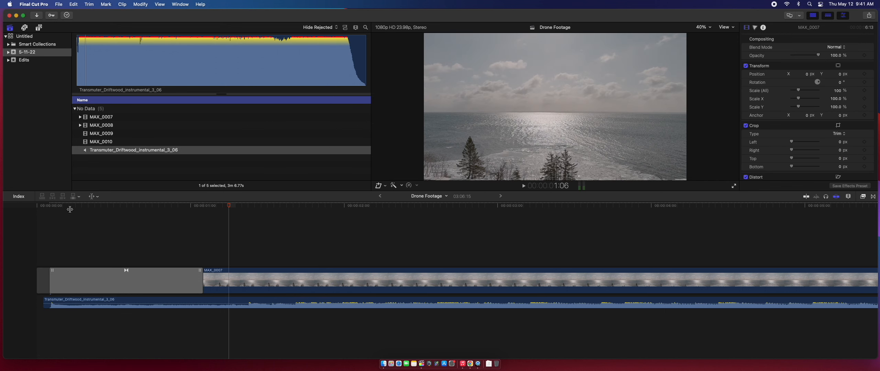
# Slip MAX_0007 again, review the opening from the start, and select the clip
pyautogui.click(63, 208)
pyautogui.press('space')
pyautogui.moveTo(317, 281); pyautogui.dragTo(287, 281)
pyautogui.click(57, 207)
pyautogui.press('space')
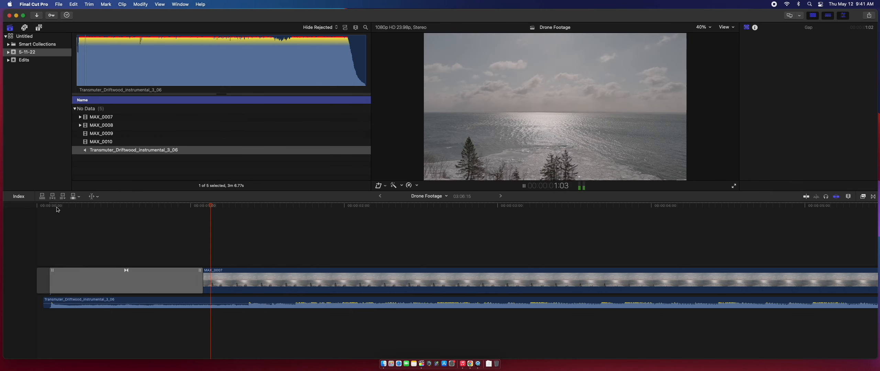
pyautogui.press('space')
pyautogui.click(580, 275)
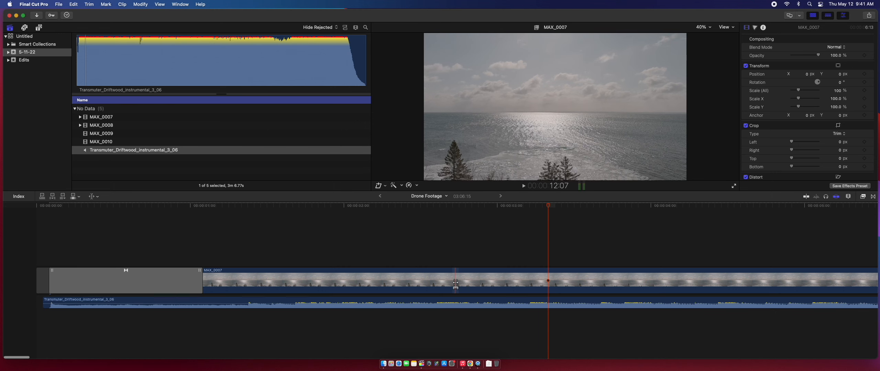
# Slip MAX_0007's footage by -5 seconds, play the edit from the start, and fit the timeline with Shift-Z
pyautogui.moveTo(451, 281); pyautogui.dragTo(126, 281)
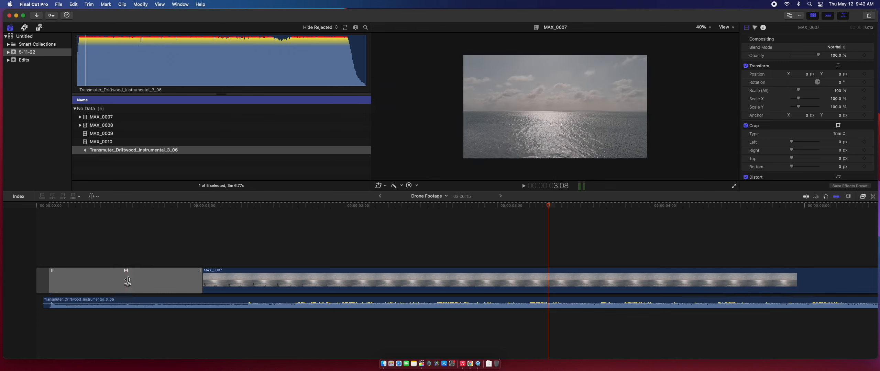
pyautogui.click(38, 206)
pyautogui.press('space')
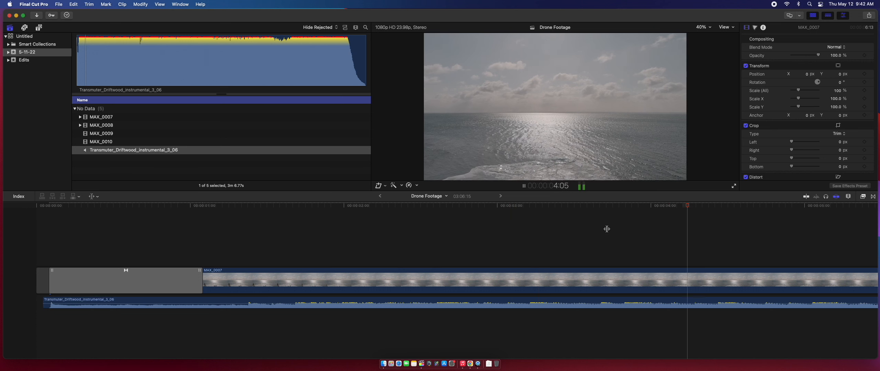
pyautogui.press('space')
pyautogui.hotkey('shift', 'z')
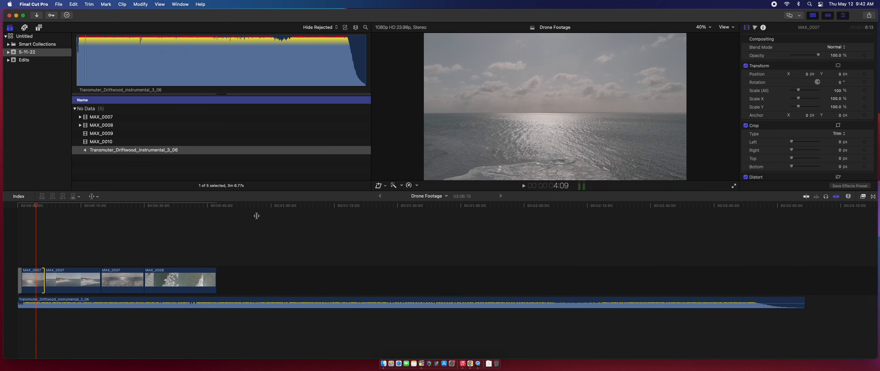
# Zoom in around the playhead and ripple-trim the first MAX_0007 clip's end shorter with the Select tool
pyautogui.press('a')
pyautogui.press('super+equal')
pyautogui.press('super+equal')
pyautogui.press('space')
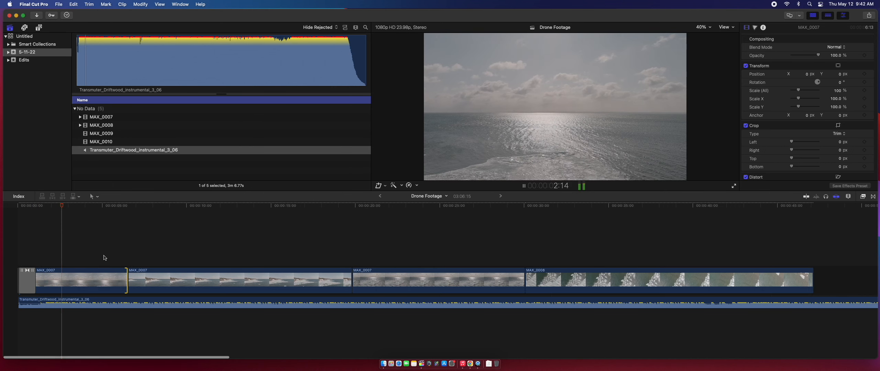
pyautogui.press('space')
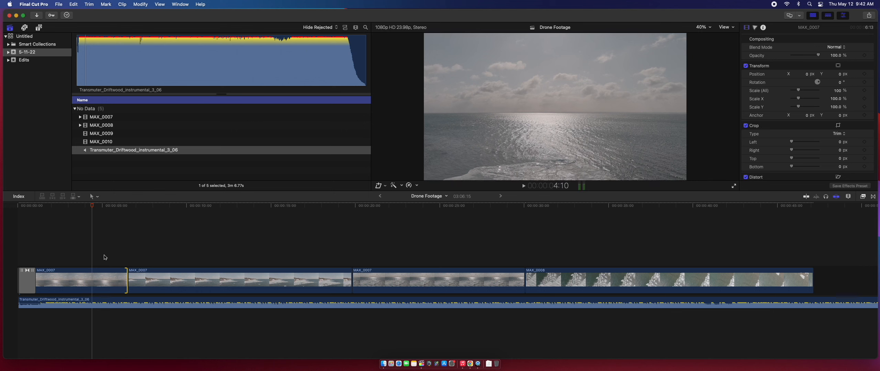
pyautogui.press('z')
pyautogui.press('super+equal')
pyautogui.press('super+equal')
pyautogui.press('super+equal')
pyautogui.press('super+equal')
pyautogui.press('a')
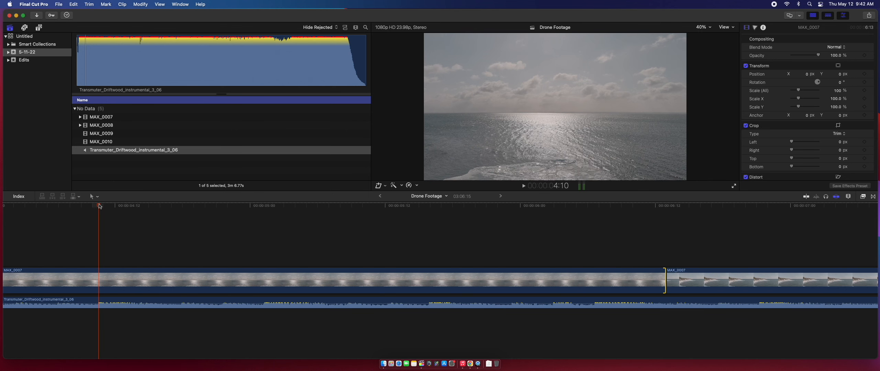
pyautogui.moveTo(663, 283); pyautogui.dragTo(99, 279)
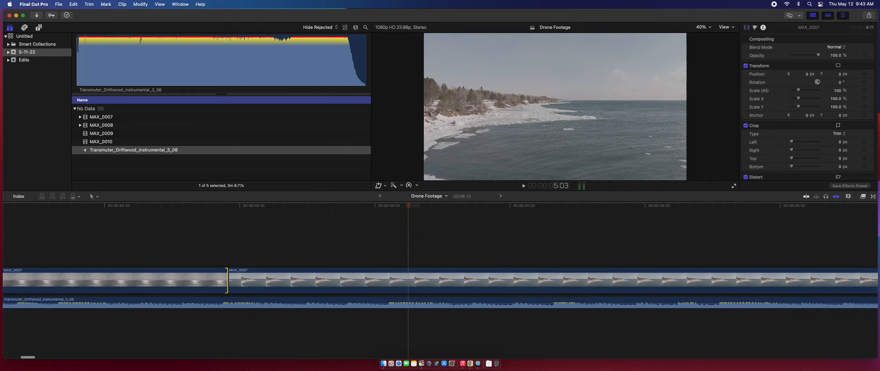
pyautogui.hscroll(-3, 214, 214)
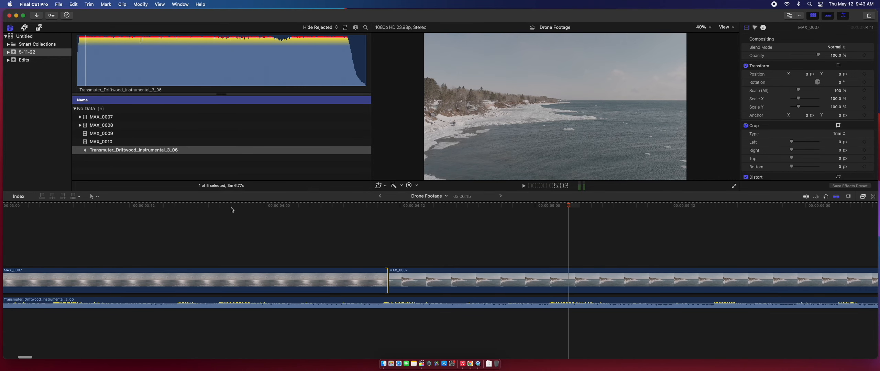
pyautogui.click(52, 204)
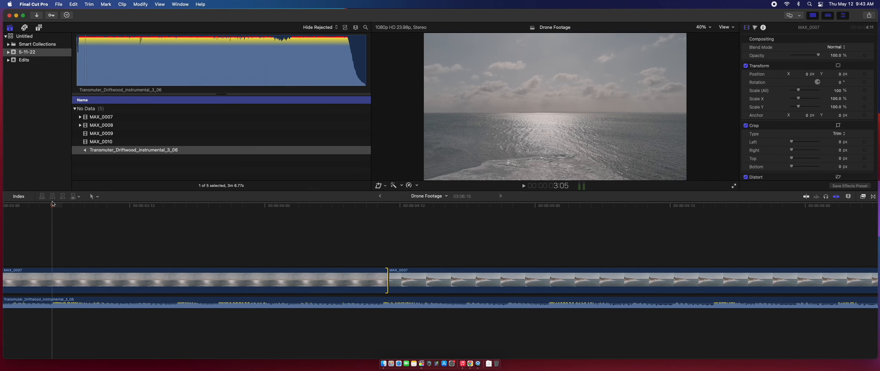
pyautogui.press('space')
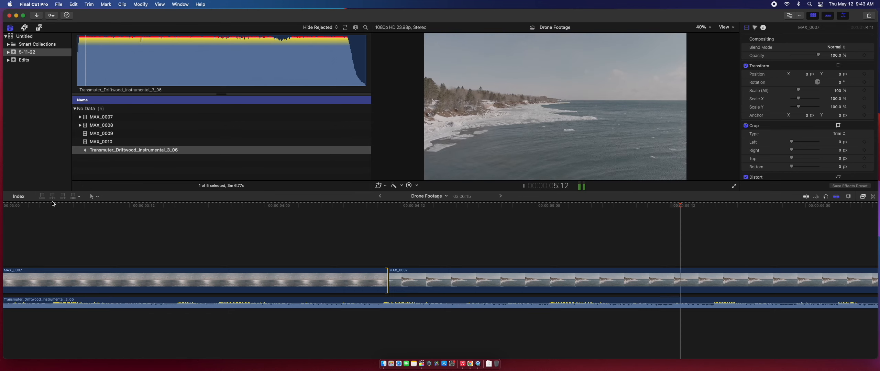
pyautogui.hscroll(2, 685, 255)
pyautogui.press('space')
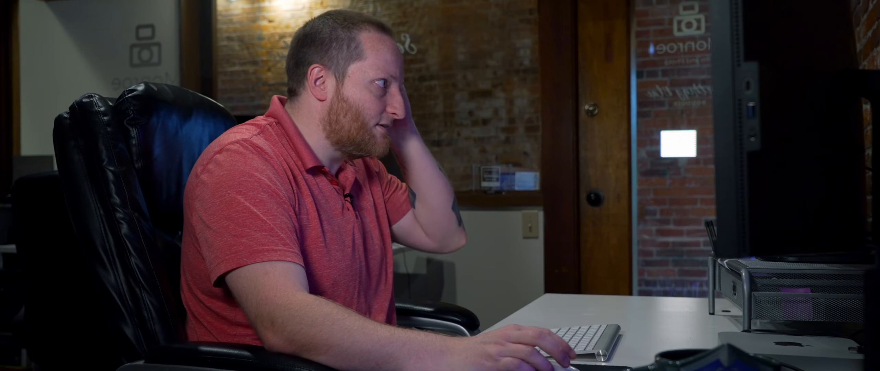
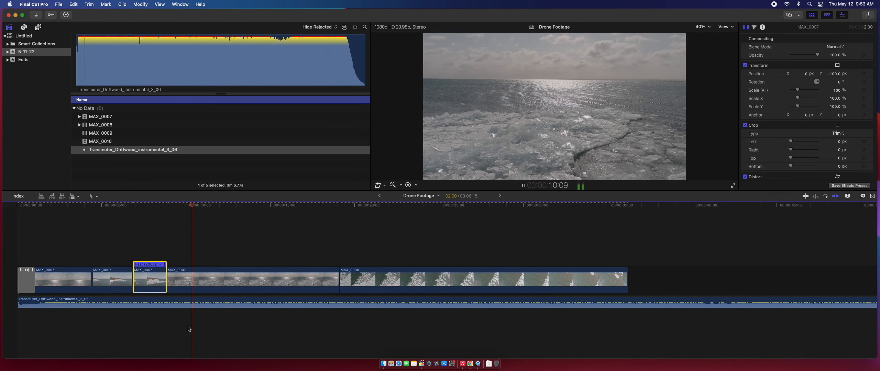
# Play back the edit around the sped-up clip, stopping near 11 seconds
pyautogui.press('space')
pyautogui.press('space')
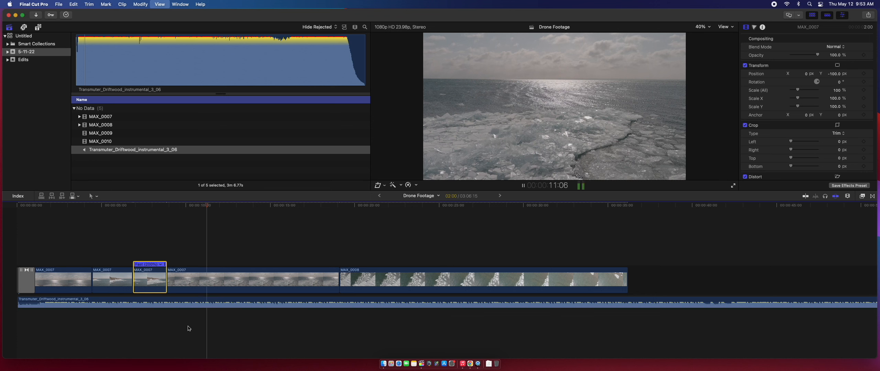
pyautogui.press('space')
pyautogui.click(217, 206)
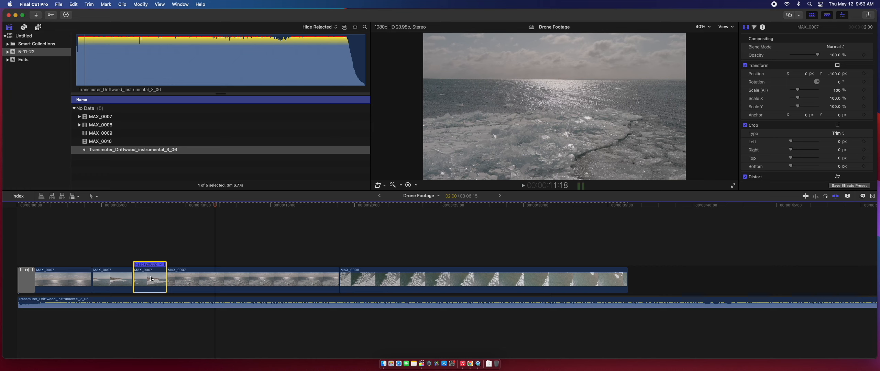
# Extend the Fast (200%) MAX_0007 section and review the ice footage from 9:20
pyautogui.moveTo(165, 275); pyautogui.dragTo(214, 276)
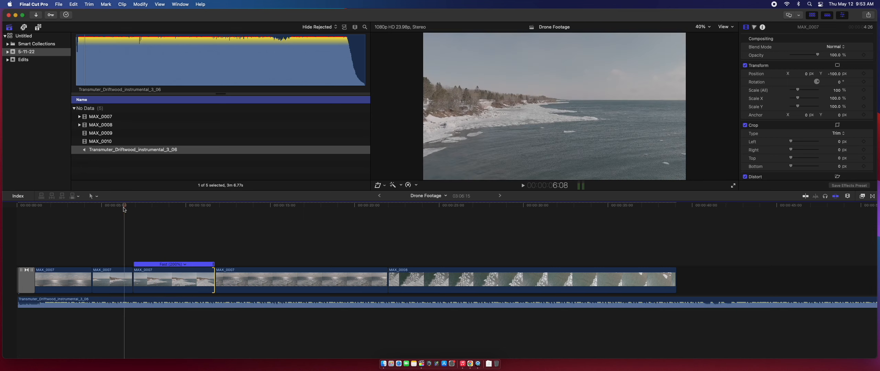
pyautogui.press('space')
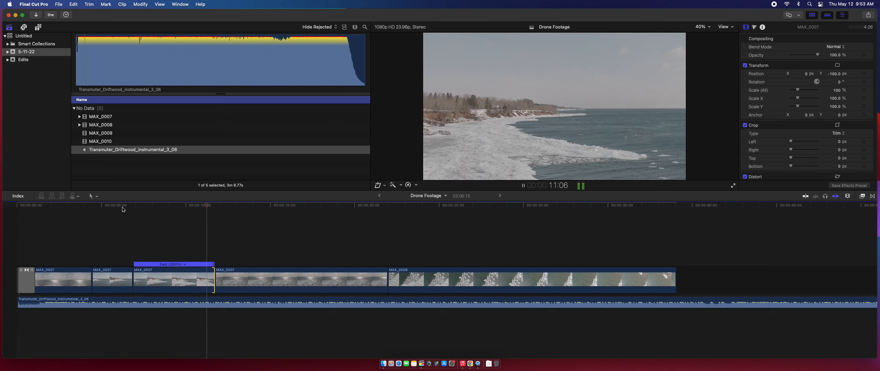
pyautogui.press('space')
pyautogui.click(184, 210)
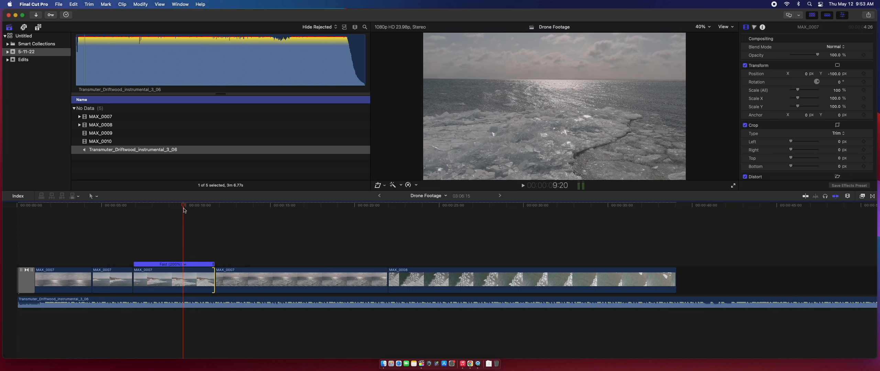
pyautogui.press('space')
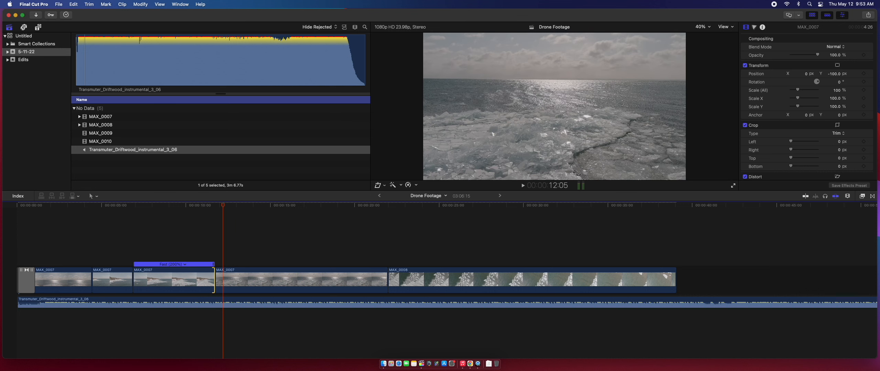
# Shorten the next MAX_0007 clip, blade MAX_0008 in two, and select its second half
pyautogui.moveTo(220, 207); pyautogui.dragTo(208, 208)
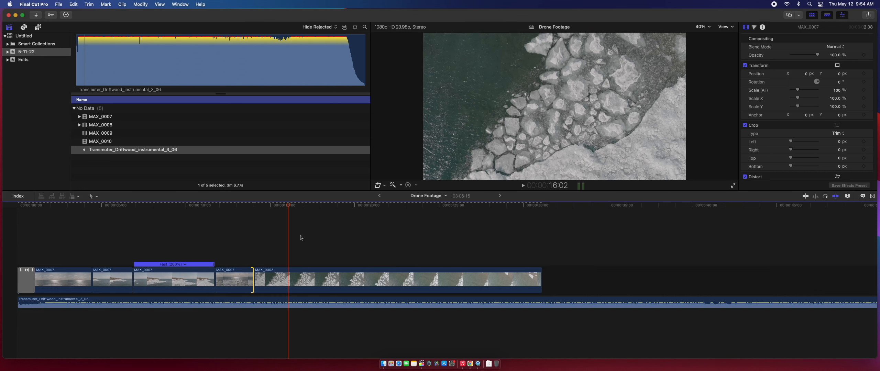
pyautogui.press('b')
pyautogui.click(289, 285)
pyautogui.click(334, 282)
# Set Spatial Conform to None on the second MAX_0008 part to punch in
pyautogui.scroll(-5, 799, 109)
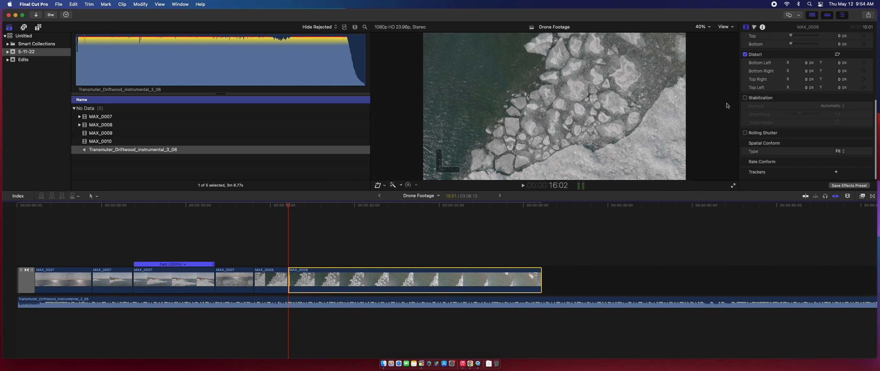
pyautogui.click(838, 152)
pyautogui.click(838, 168)
pyautogui.scroll(1, 806, 94)
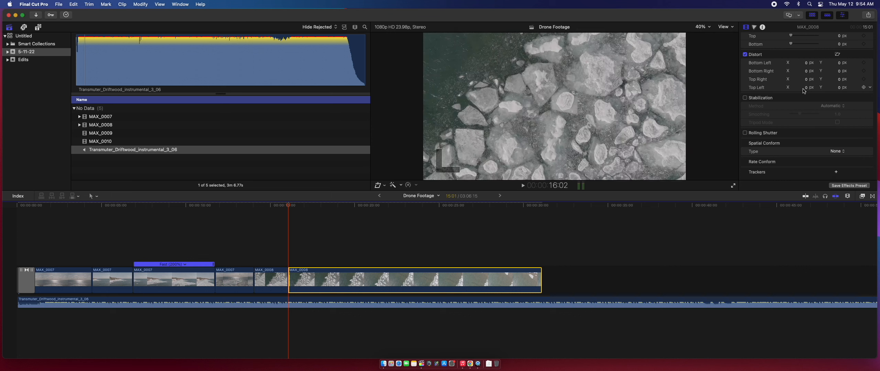
pyautogui.scroll(5, 806, 94)
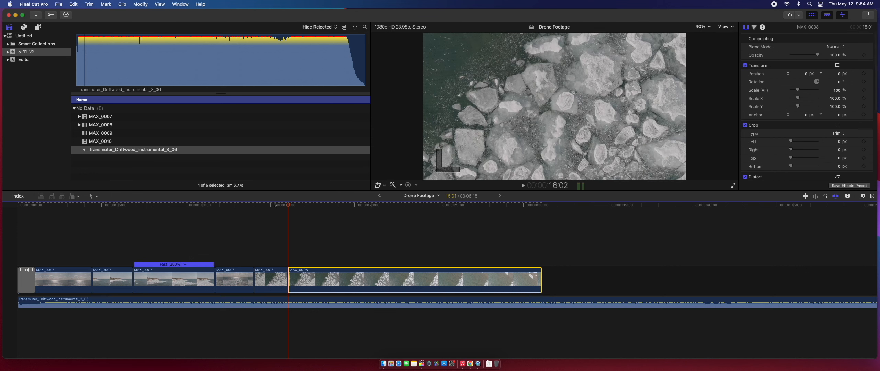
# Play the second MAX_0008 part and trim its end to the playhead at 20:22
pyautogui.press('space')
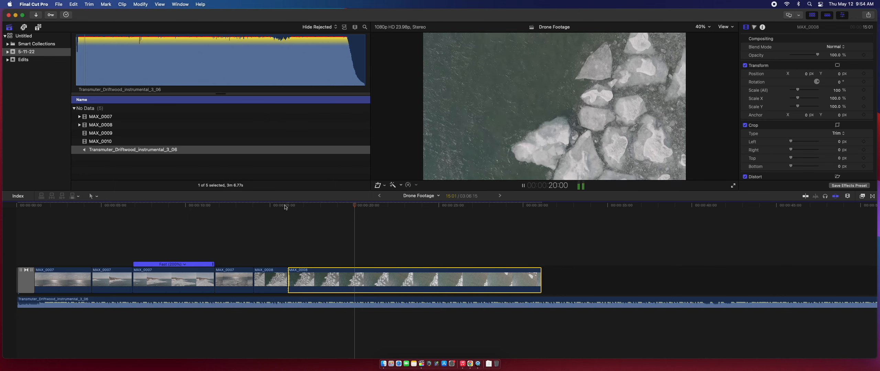
pyautogui.press('space')
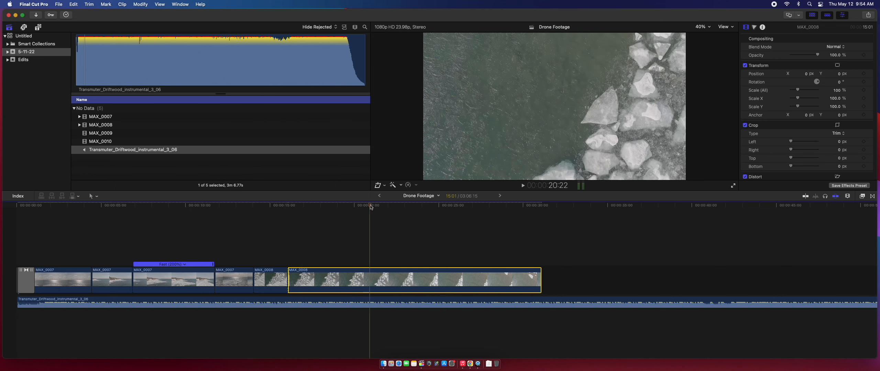
pyautogui.moveTo(538, 276); pyautogui.dragTo(368, 276)
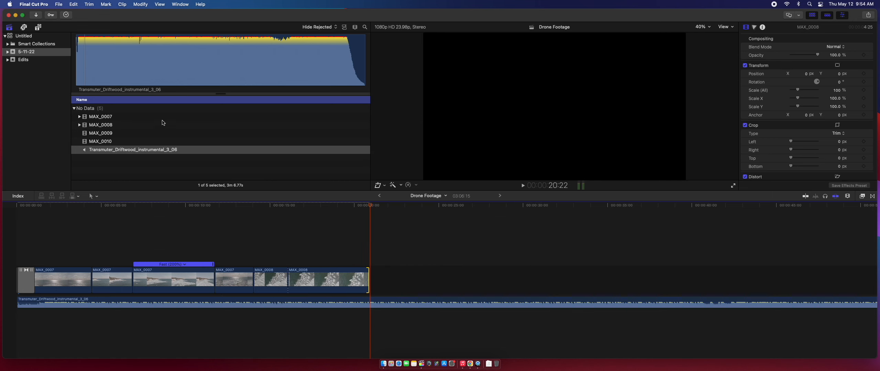
# Preview MAX_0009 in the browser and mark a 15:25 range near its start
pyautogui.click(107, 133)
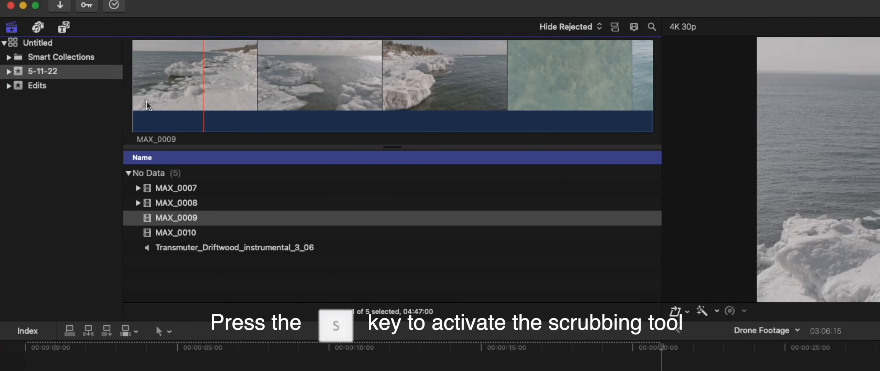
pyautogui.moveTo(206, 99); pyautogui.dragTo(234, 99)
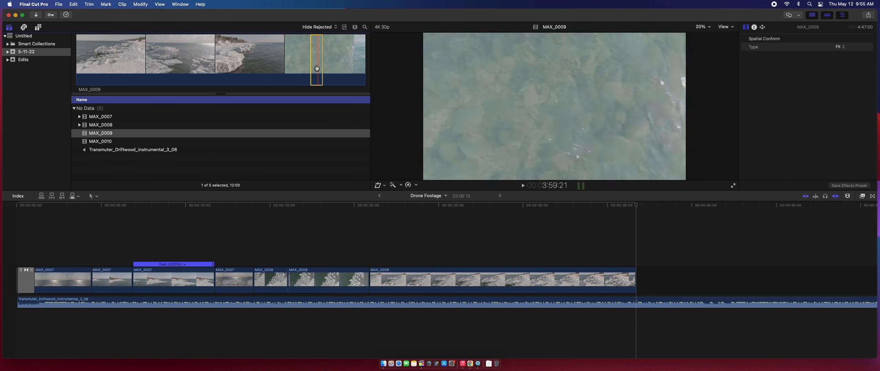
pyautogui.press('e')
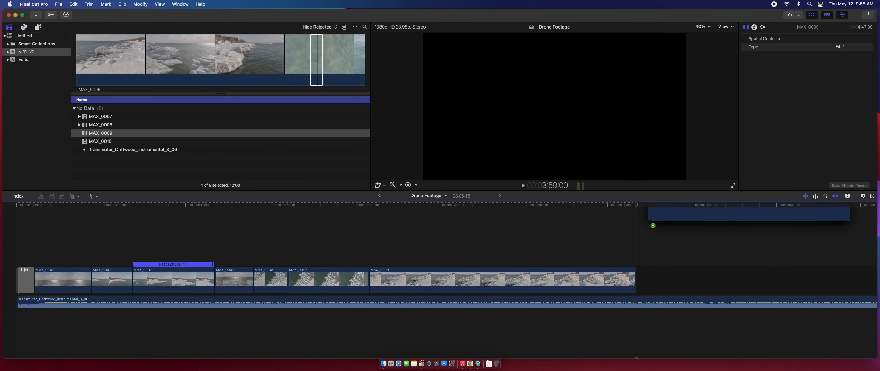
pyautogui.click(116, 141)
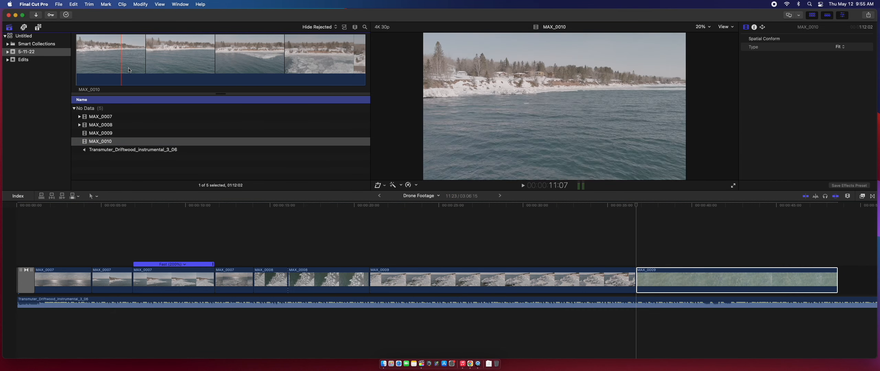
pyautogui.hscroll(3, 805, 245)
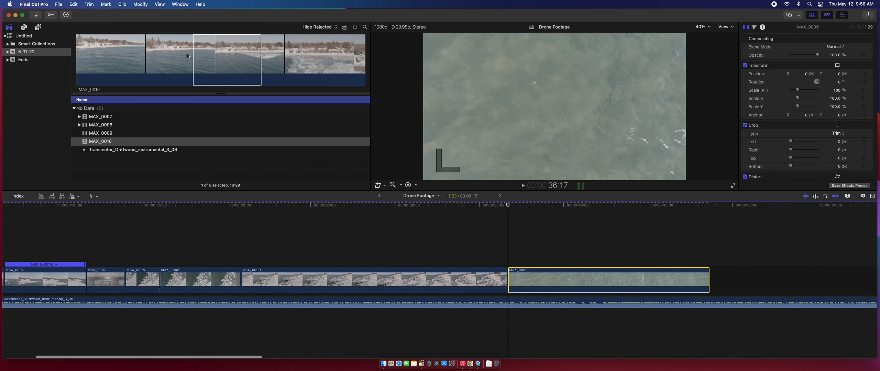
pyautogui.moveTo(187, 56); pyautogui.dragTo(725, 278)
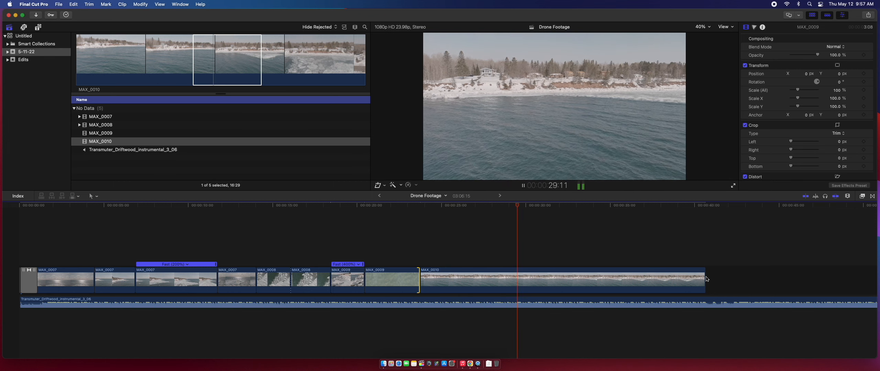
pyautogui.press('space')
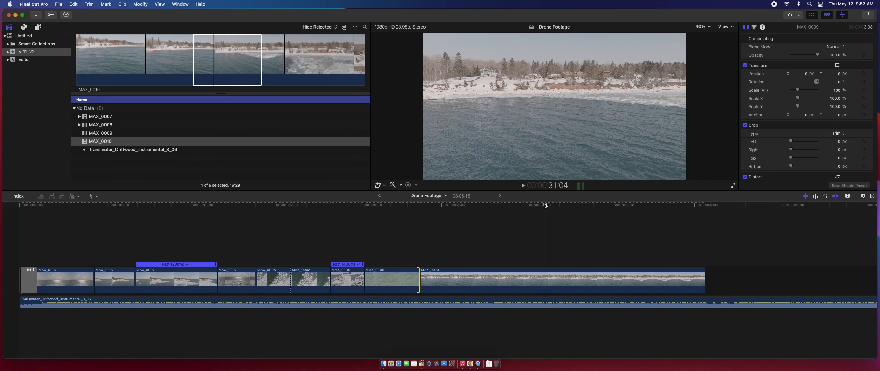
pyautogui.press('space')
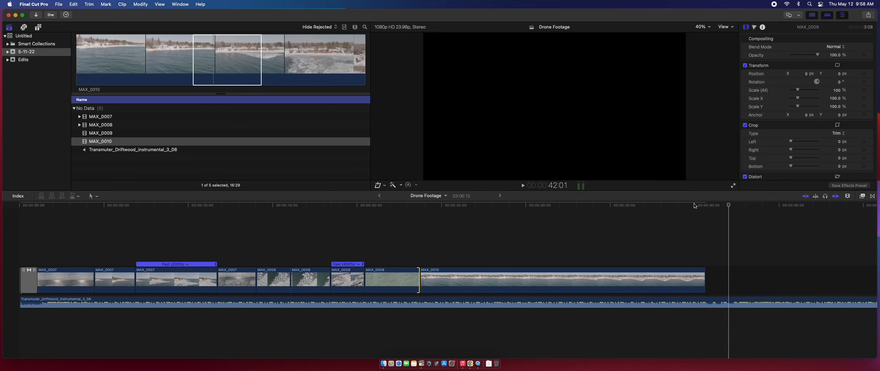
pyautogui.click(505, 204)
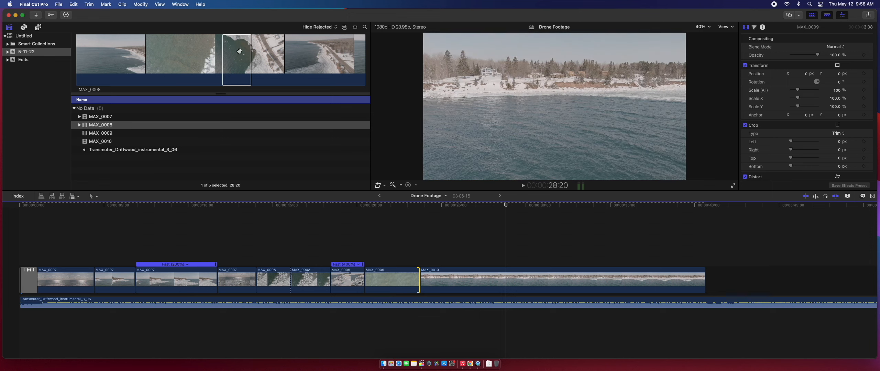
# Drag the marked MAX_0008 browser range onto the MAX_0009 clip before MAX_0010
pyautogui.click(238, 52)
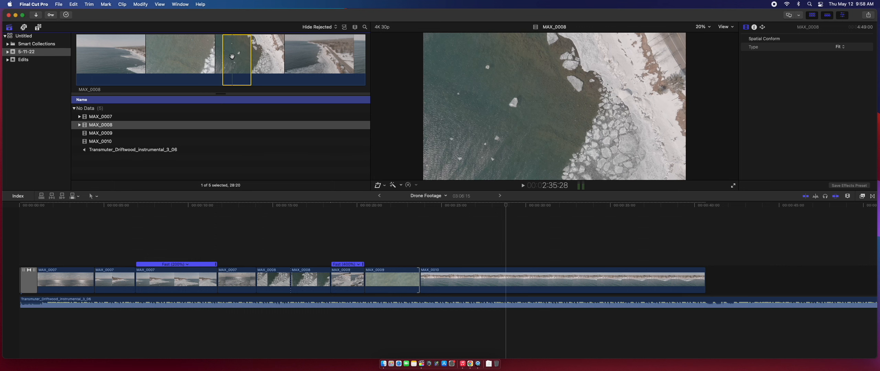
pyautogui.moveTo(236, 70); pyautogui.dragTo(380, 276)
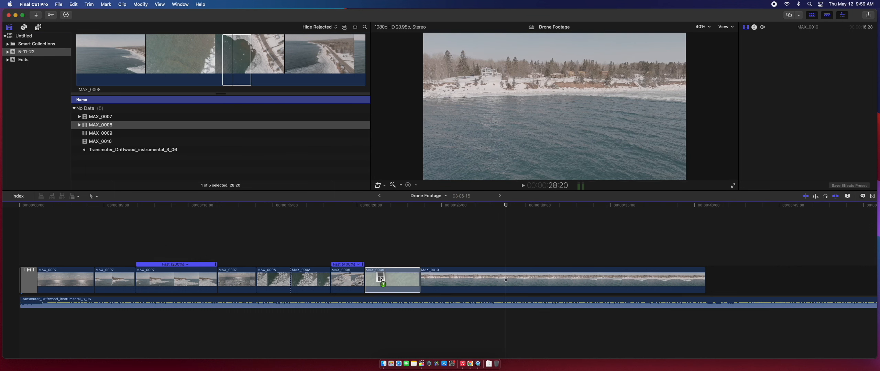
pyautogui.moveTo(381, 278); pyautogui.dragTo(383, 280)
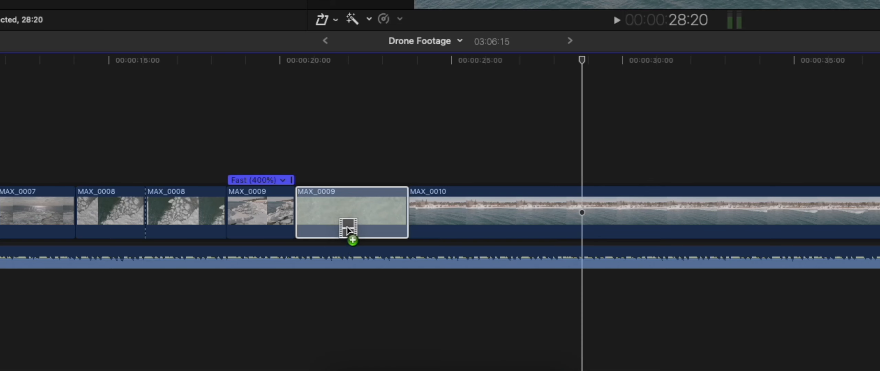
pyautogui.moveTo(334, 207); pyautogui.dragTo(330, 206)
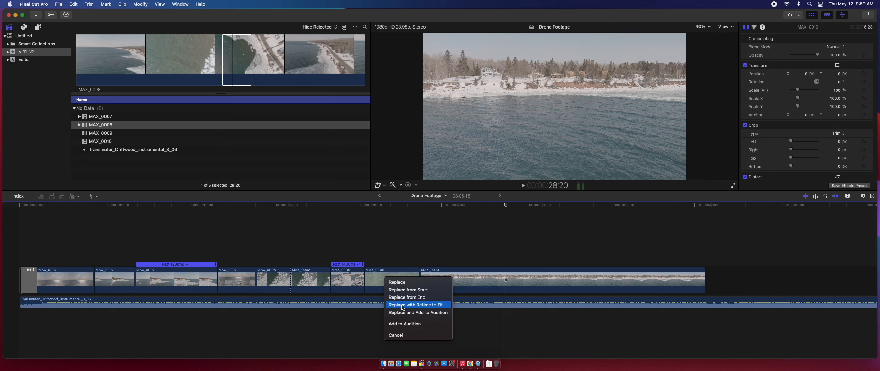
# Replace MAX_0009 with MAX_0008 retimed to fit and play the section from about 19:10
pyautogui.click(403, 305)
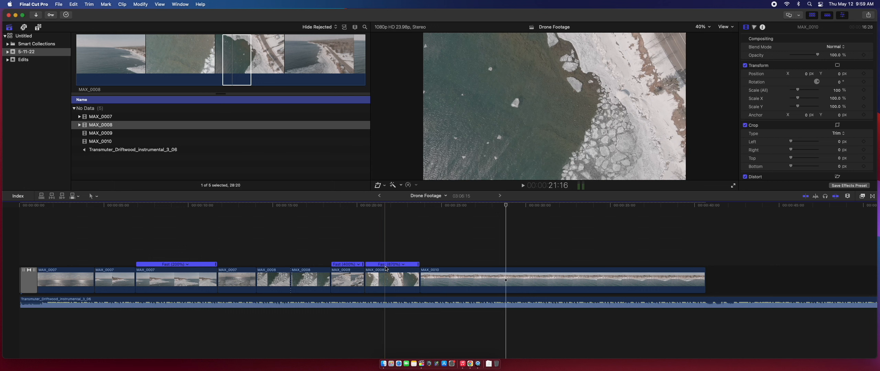
pyautogui.click(347, 207)
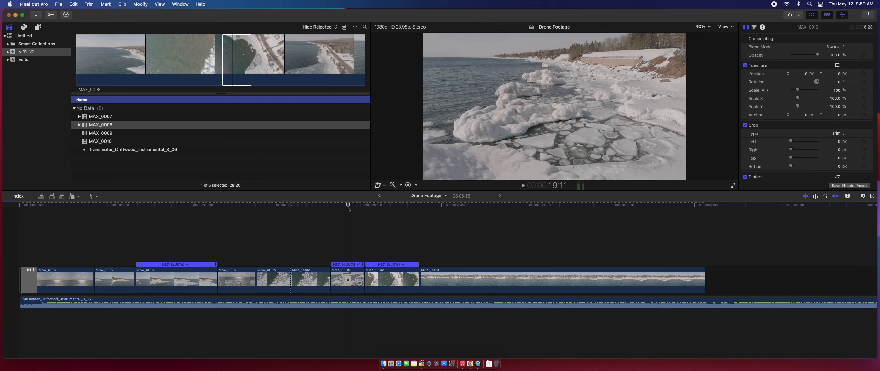
pyautogui.press('space')
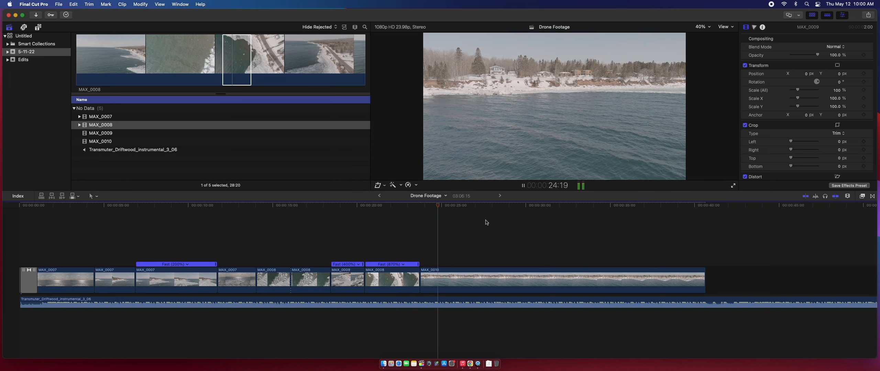
pyautogui.press('space')
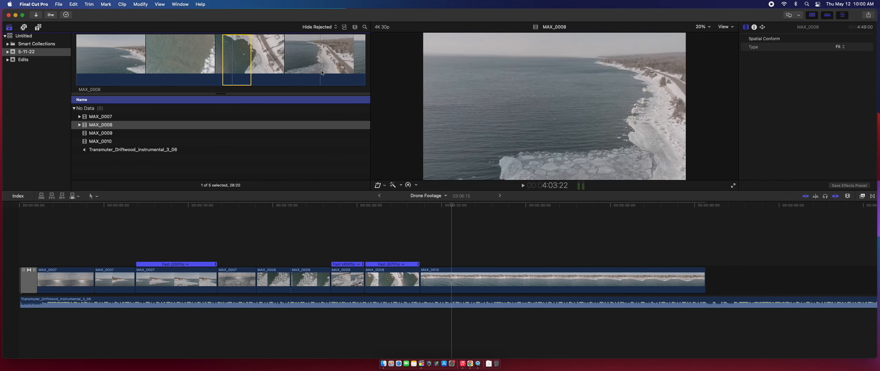
# Review playback from about 21:01 and slip MAX_0008 to show a different part of the shot
pyautogui.click(347, 141)
pyautogui.click(375, 205)
pyautogui.press('space')
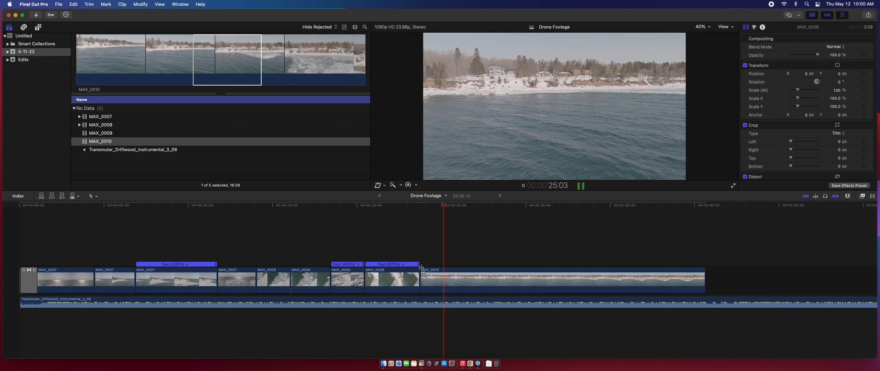
pyautogui.press('space')
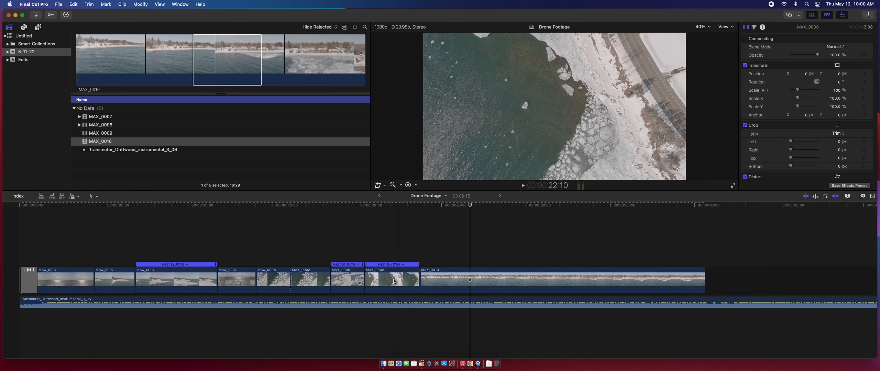
pyautogui.moveTo(391, 280); pyautogui.dragTo(403, 280)
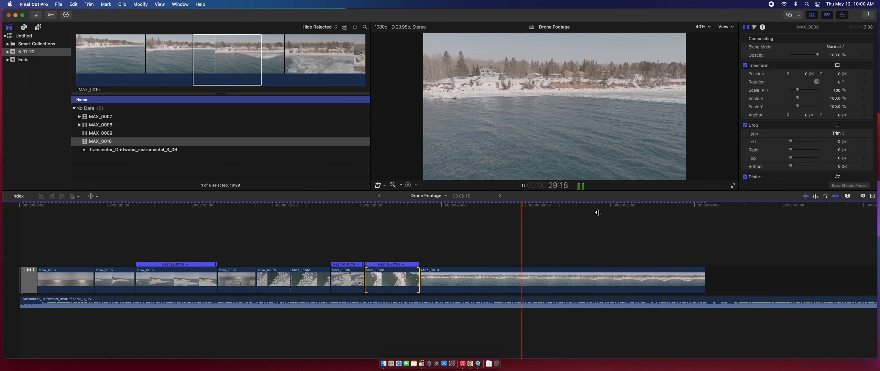
# Trim MAX_0010 and cut the Driftwood music at the same point so both end at 30:00
pyautogui.press('space')
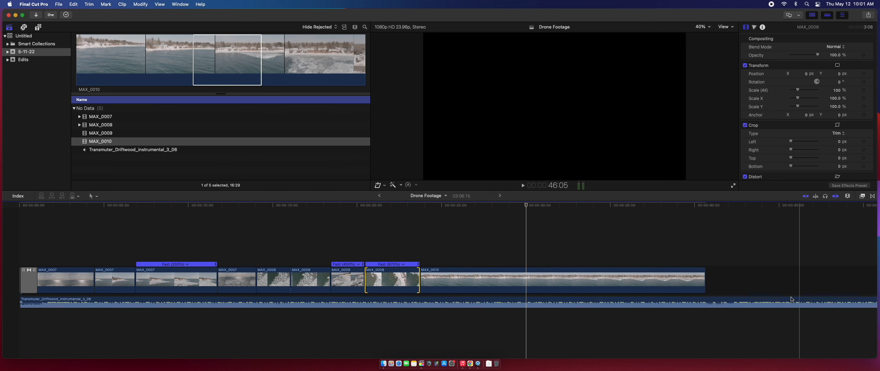
pyautogui.moveTo(704, 278); pyautogui.dragTo(525, 277)
pyautogui.press('b')
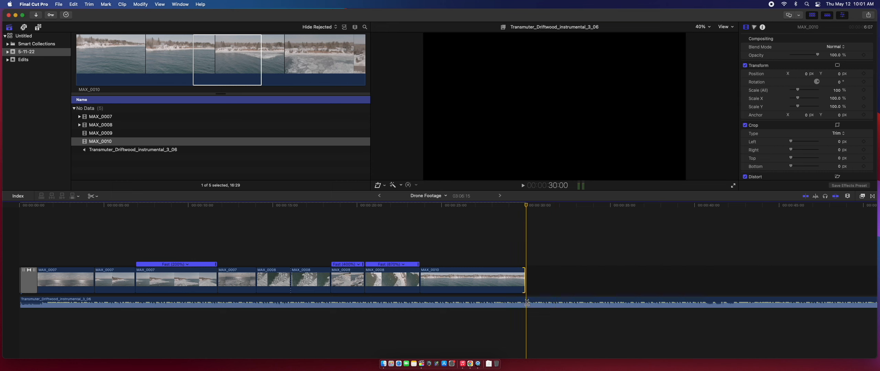
pyautogui.click(526, 303)
pyautogui.press('a')
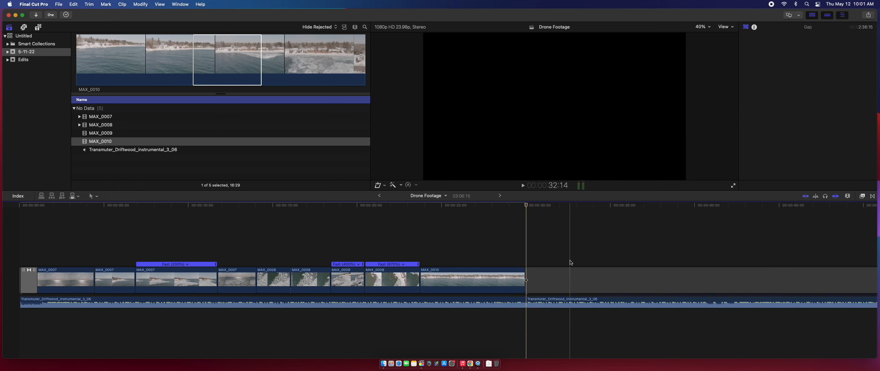
pyautogui.click(571, 302)
pyautogui.press('Delete')
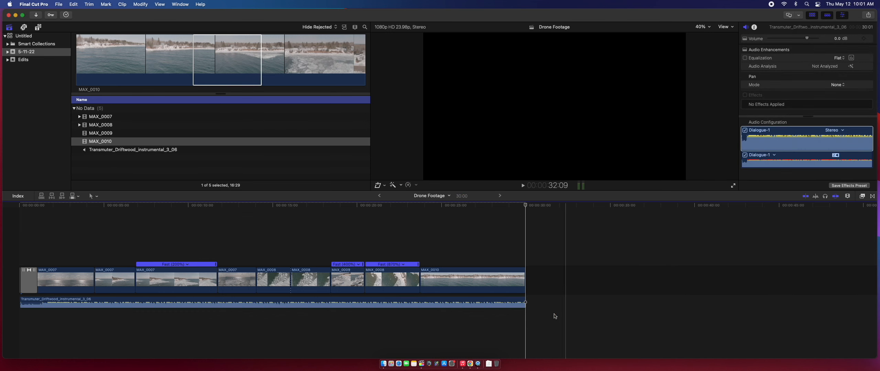